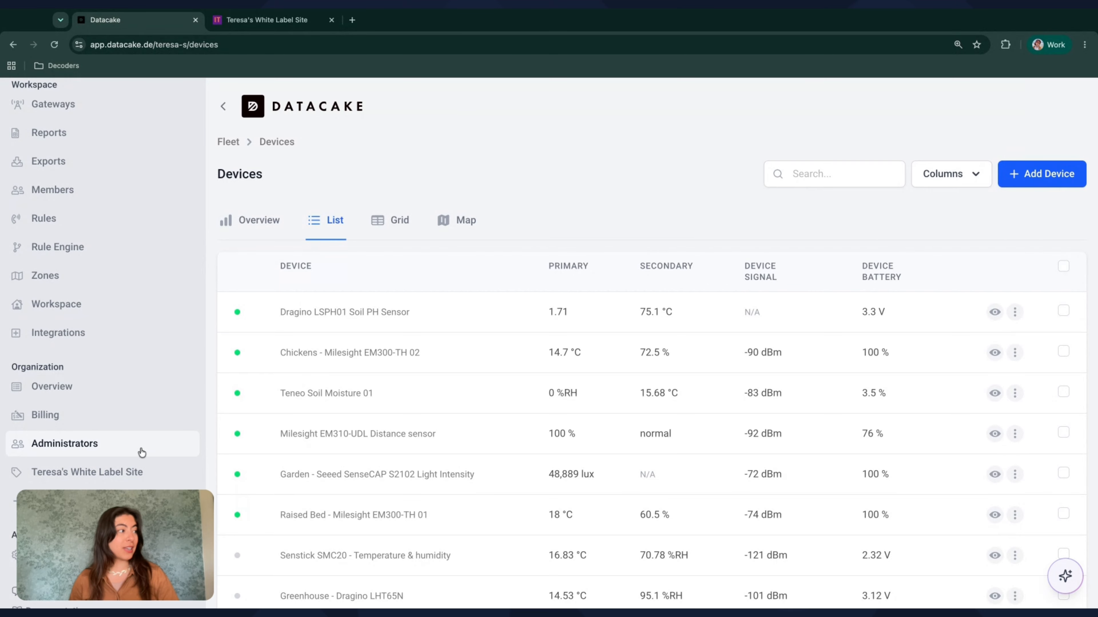
Open the organization's white label site settings and examine the Branding section
{"action": "scroll", "coordinate": [138, 454], "scroll_direction": "down", "scroll_amount": 1}
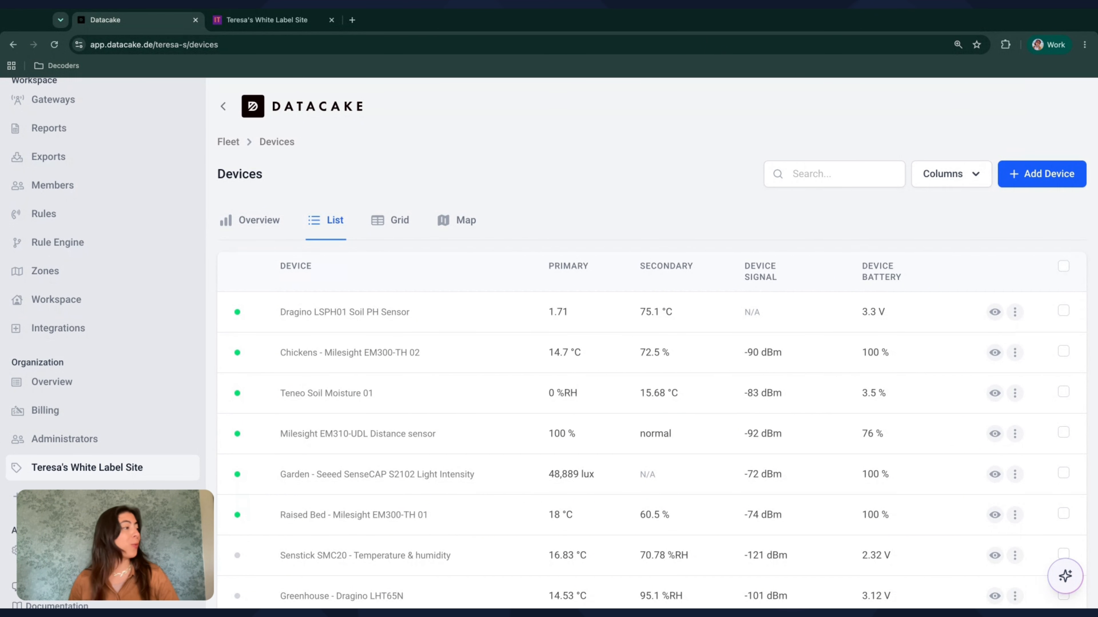
{"action": "left_click", "coordinate": [95, 468]}
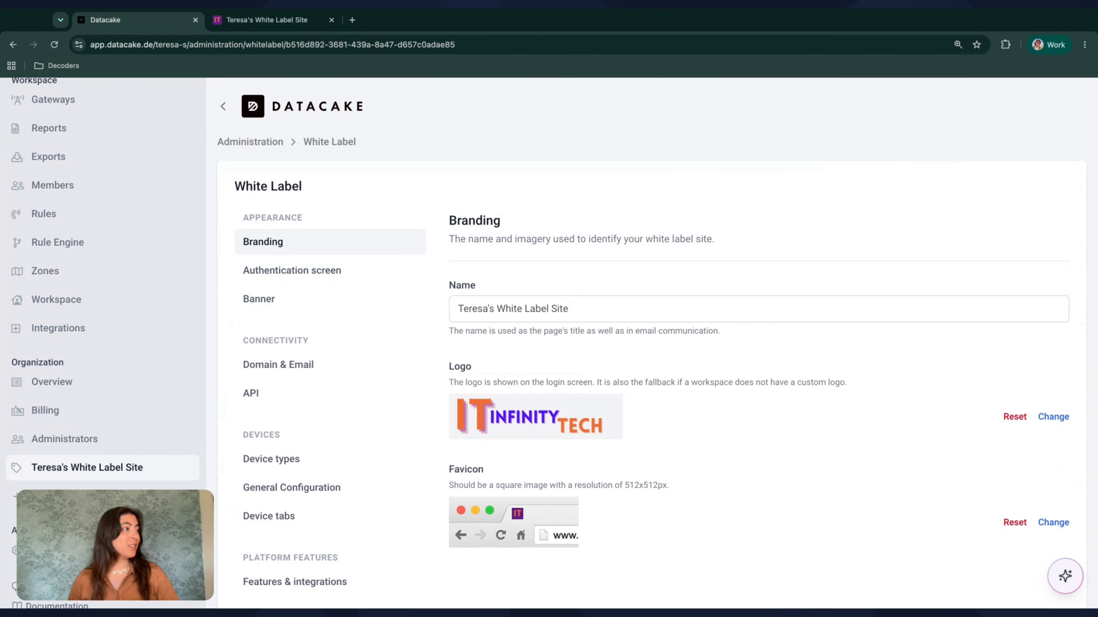
{"action": "scroll", "coordinate": [555, 181], "scroll_direction": "down", "scroll_amount": 1}
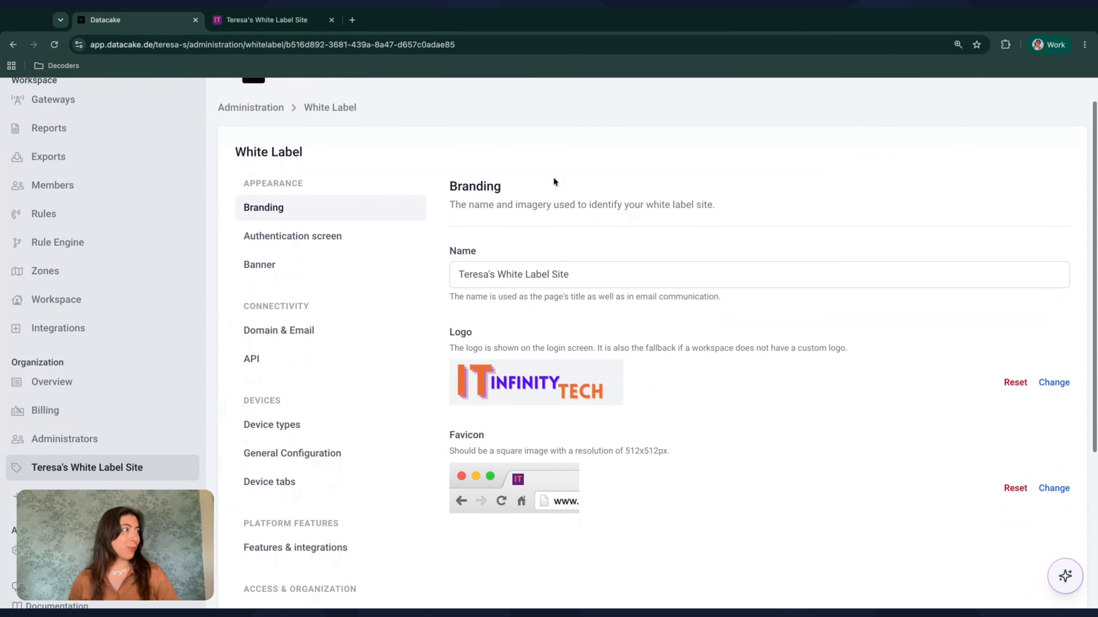
{"action": "scroll", "coordinate": [553, 177], "scroll_direction": "down", "scroll_amount": 1}
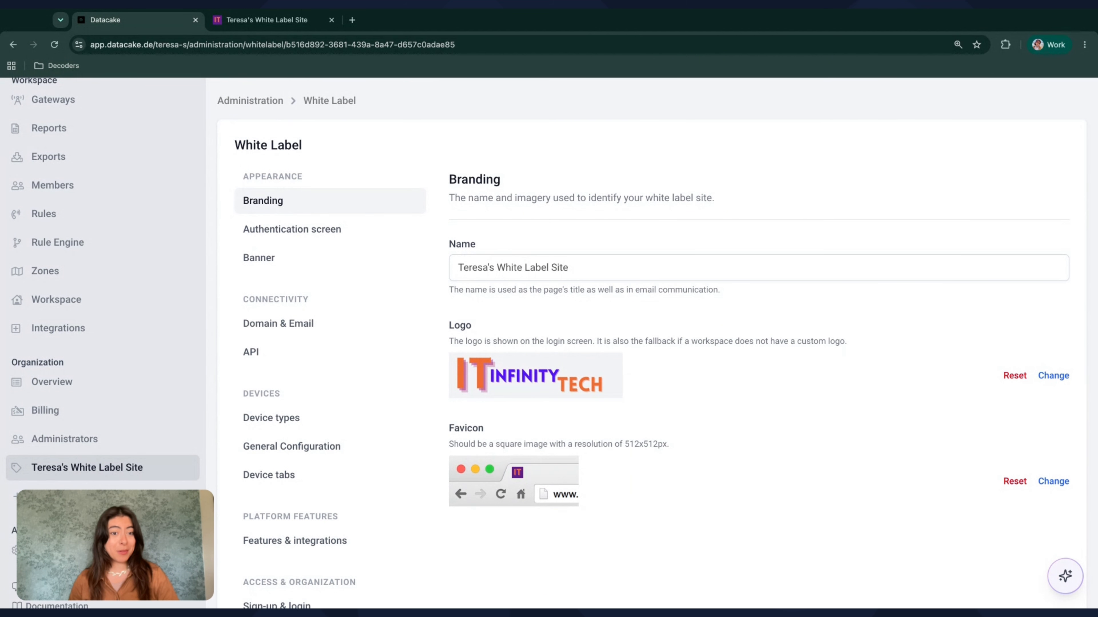
{"action": "scroll", "coordinate": [312, 247], "scroll_direction": "down", "scroll_amount": 2}
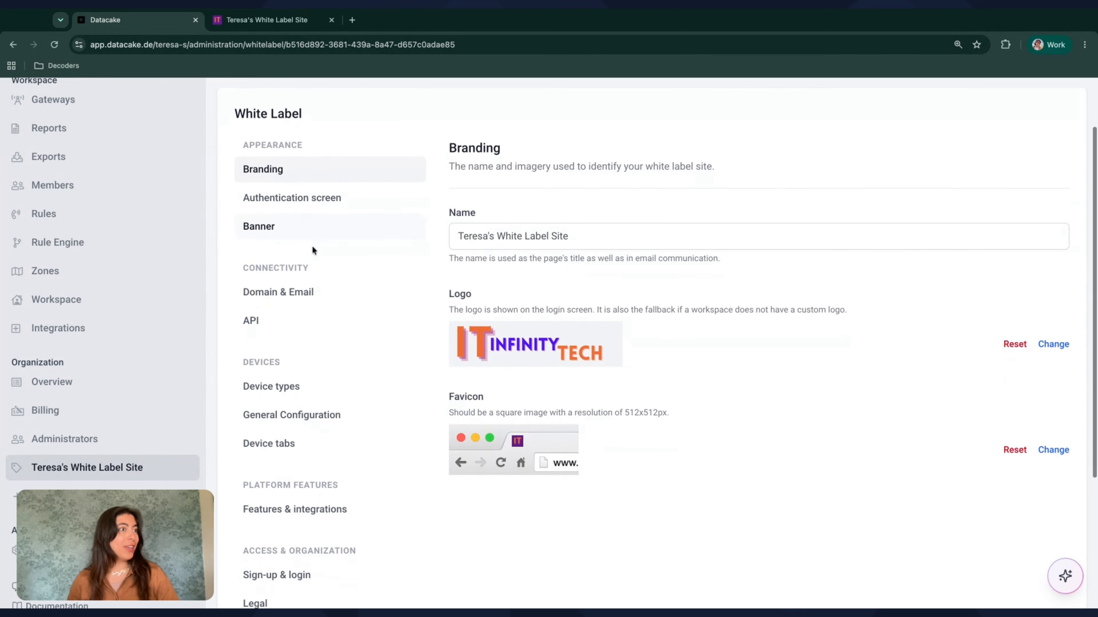
{"action": "scroll", "coordinate": [312, 250], "scroll_direction": "down", "scroll_amount": 5}
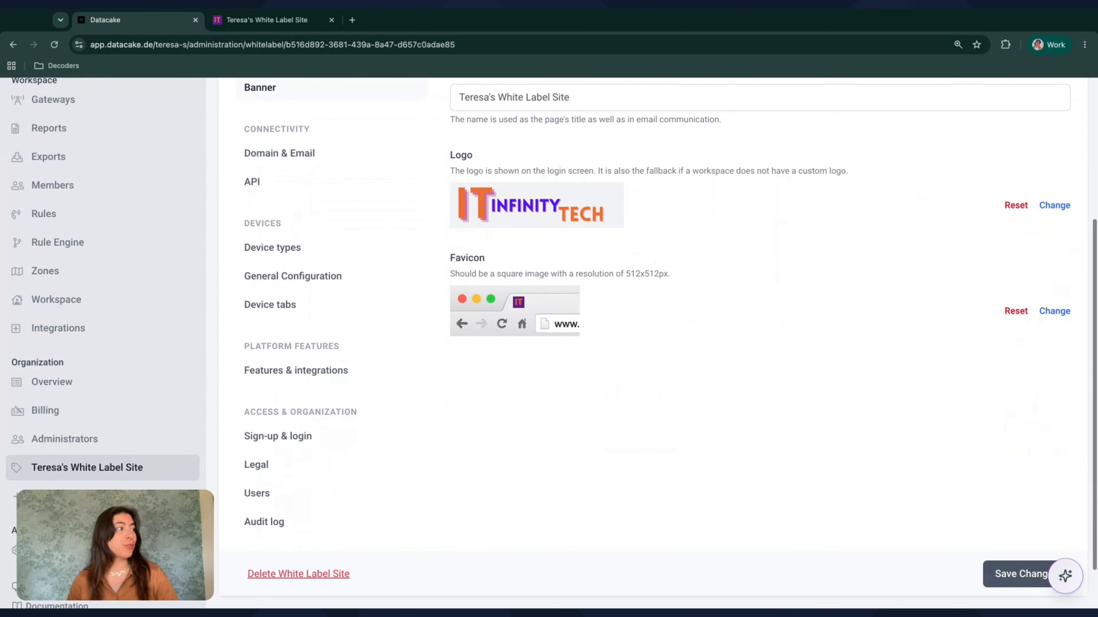
{"action": "scroll", "coordinate": [312, 250], "scroll_direction": "up", "scroll_amount": 3}
{"action": "scroll", "coordinate": [523, 230], "scroll_direction": "up", "scroll_amount": 5}
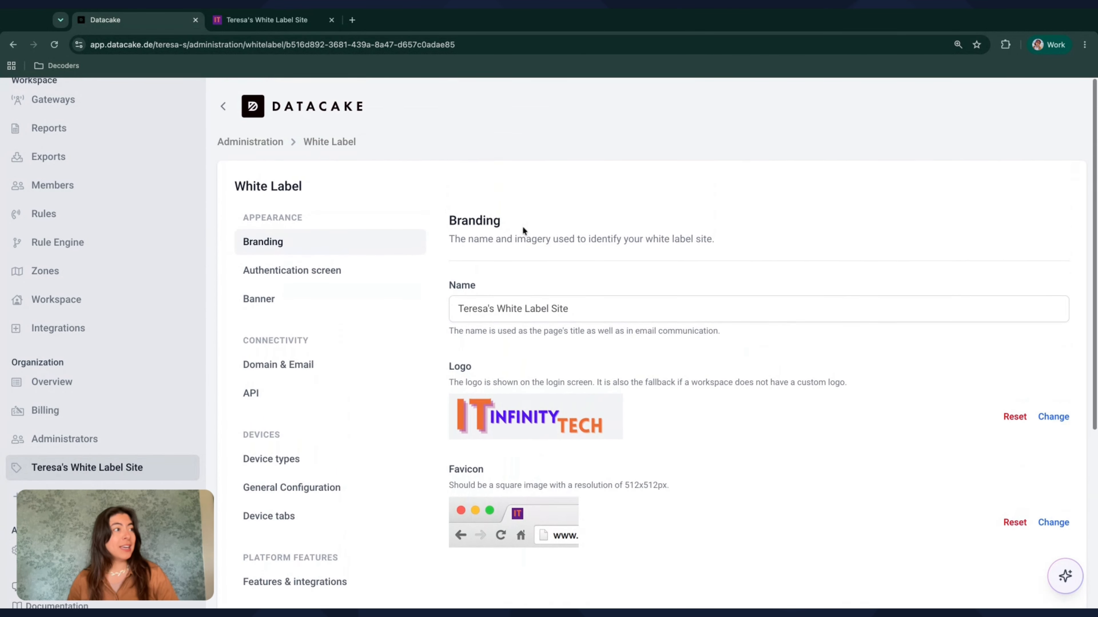
Look over the white label configuration sections, from Appearance and Connectivity down to Access & Organization
{"action": "scroll", "coordinate": [523, 230], "scroll_direction": "down", "scroll_amount": 2}
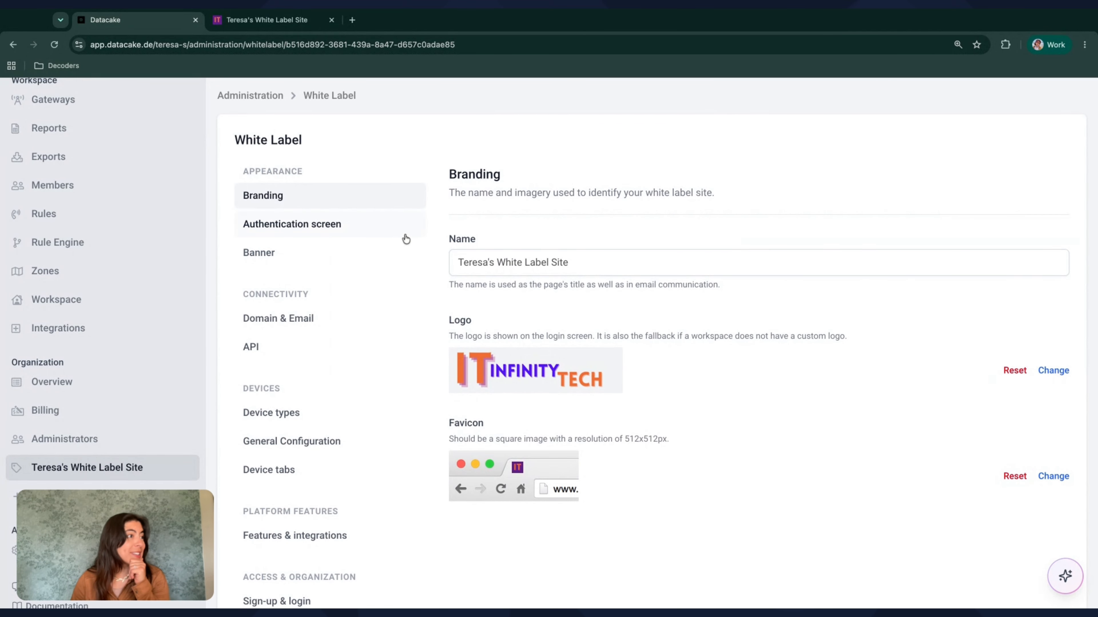
{"action": "scroll", "coordinate": [405, 239], "scroll_direction": "down", "scroll_amount": 5}
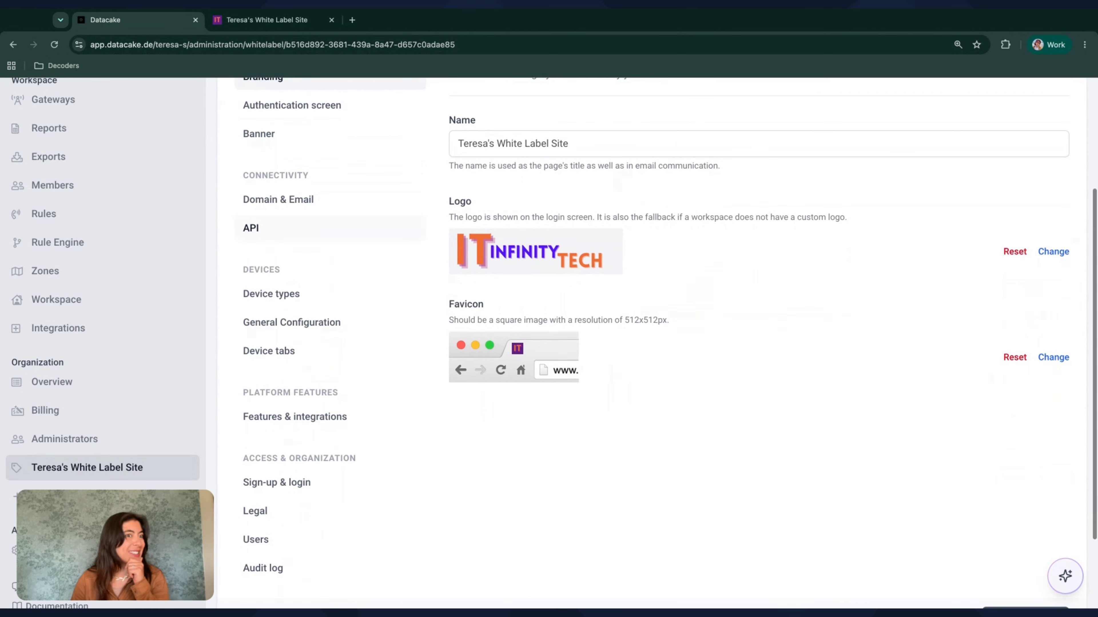
{"action": "scroll", "coordinate": [303, 229], "scroll_direction": "up", "scroll_amount": 4}
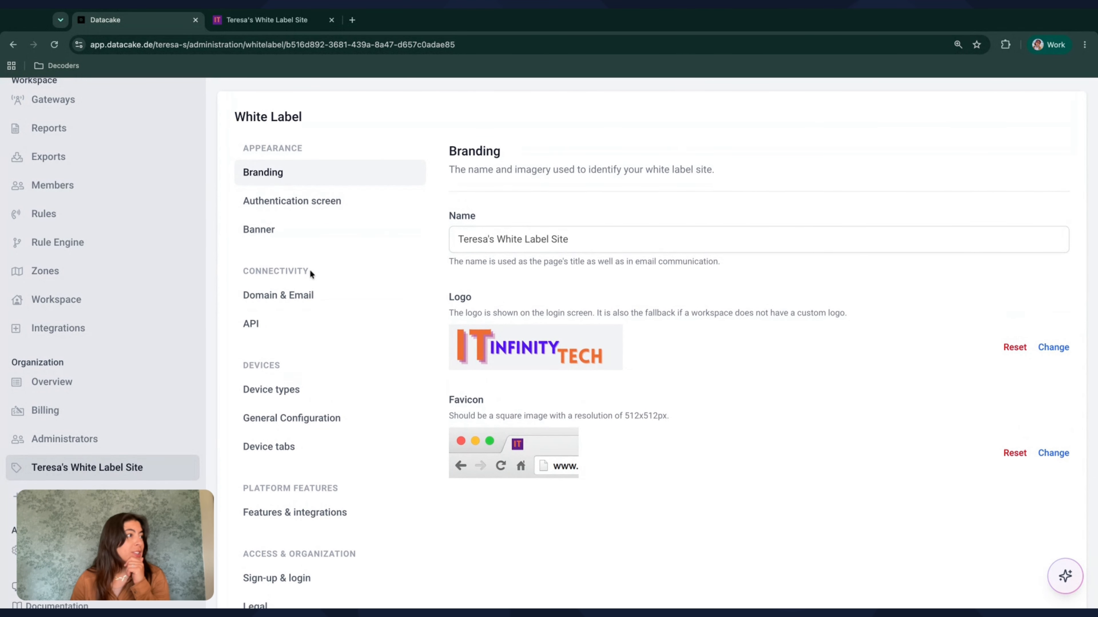
{"action": "scroll", "coordinate": [309, 270], "scroll_direction": "down", "scroll_amount": 1}
{"action": "scroll", "coordinate": [310, 270], "scroll_direction": "up", "scroll_amount": 1}
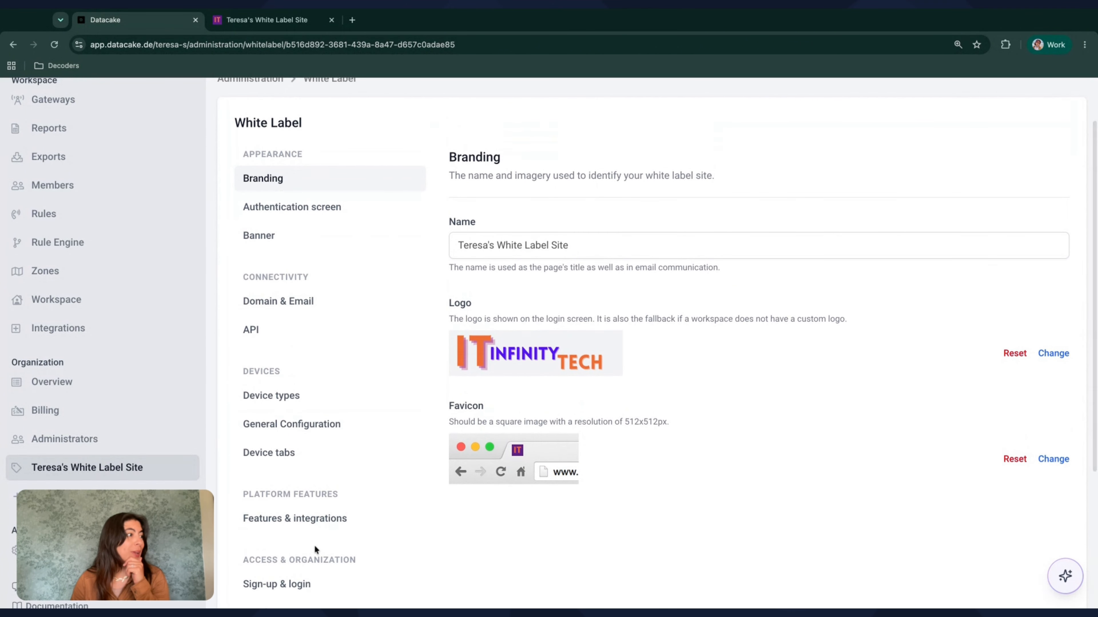
{"action": "scroll", "coordinate": [314, 547], "scroll_direction": "down", "scroll_amount": 3}
{"action": "scroll", "coordinate": [314, 545], "scroll_direction": "down", "scroll_amount": 1}
{"action": "scroll", "coordinate": [314, 544], "scroll_direction": "up", "scroll_amount": 5}
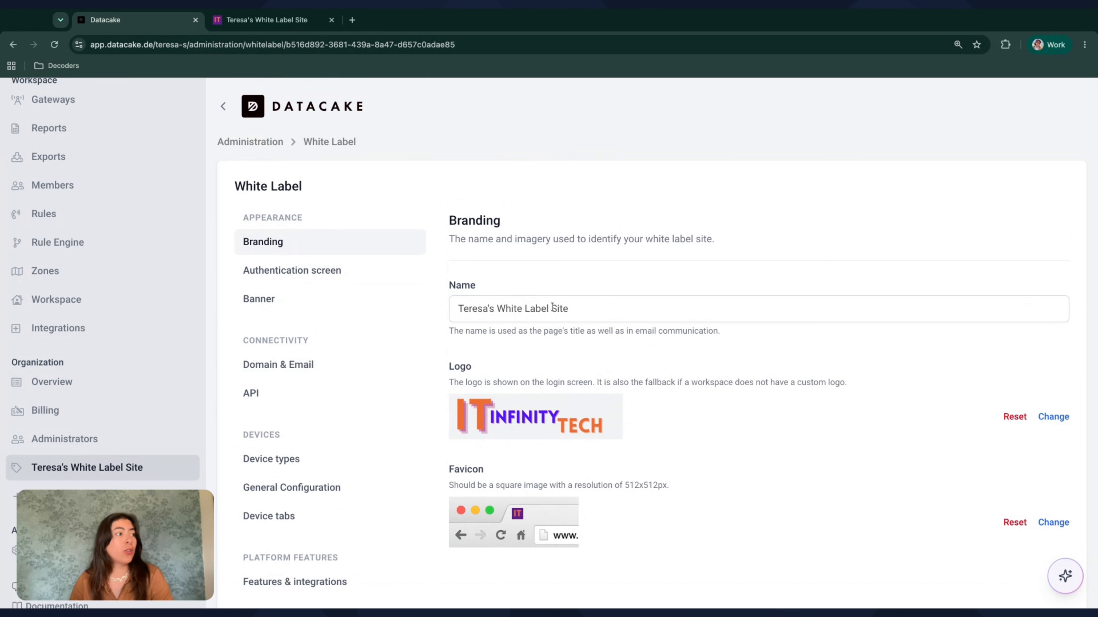
Review the Authentication screen settings and the Banner settings of the white label site
{"action": "left_click", "coordinate": [291, 270]}
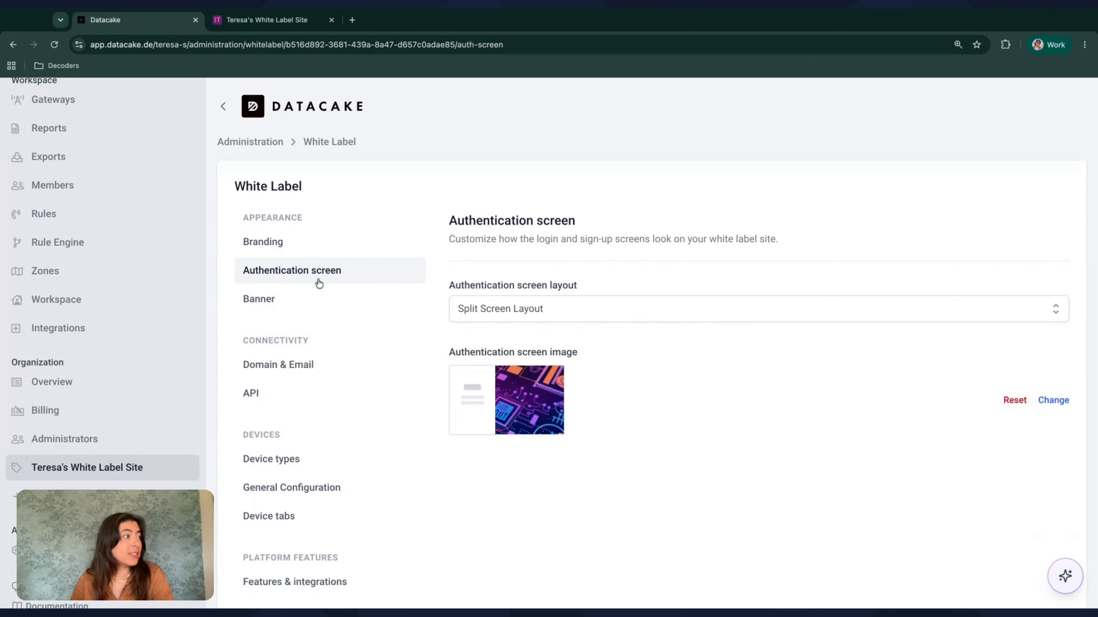
{"action": "left_click", "coordinate": [279, 298]}
{"action": "scroll", "coordinate": [279, 298], "scroll_direction": "down", "scroll_amount": 1}
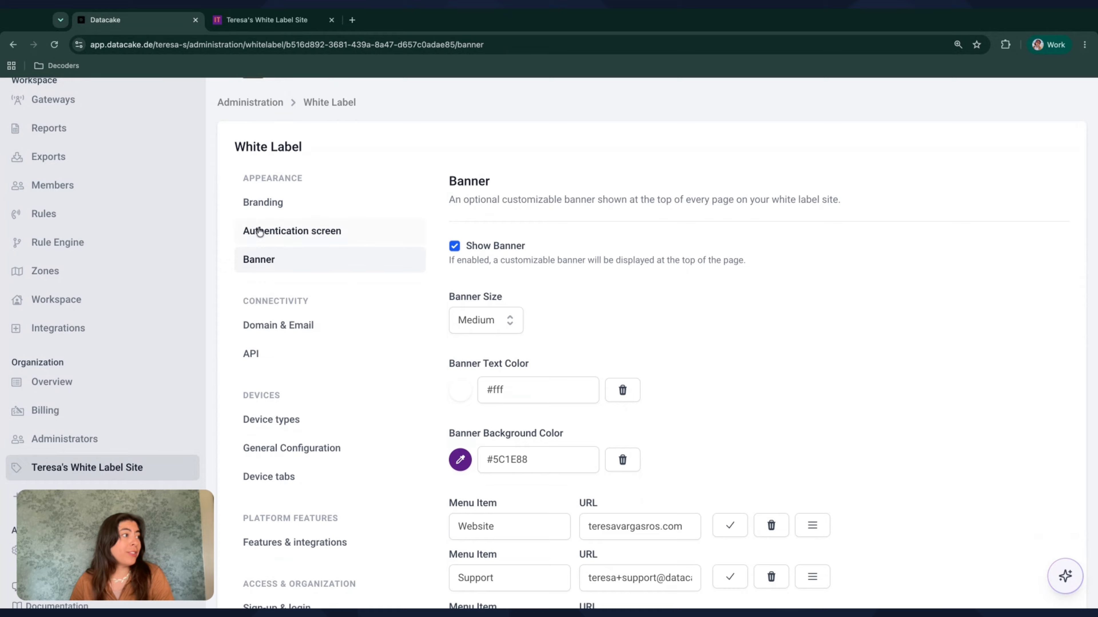
{"action": "scroll", "coordinate": [316, 222], "scroll_direction": "down", "scroll_amount": 3}
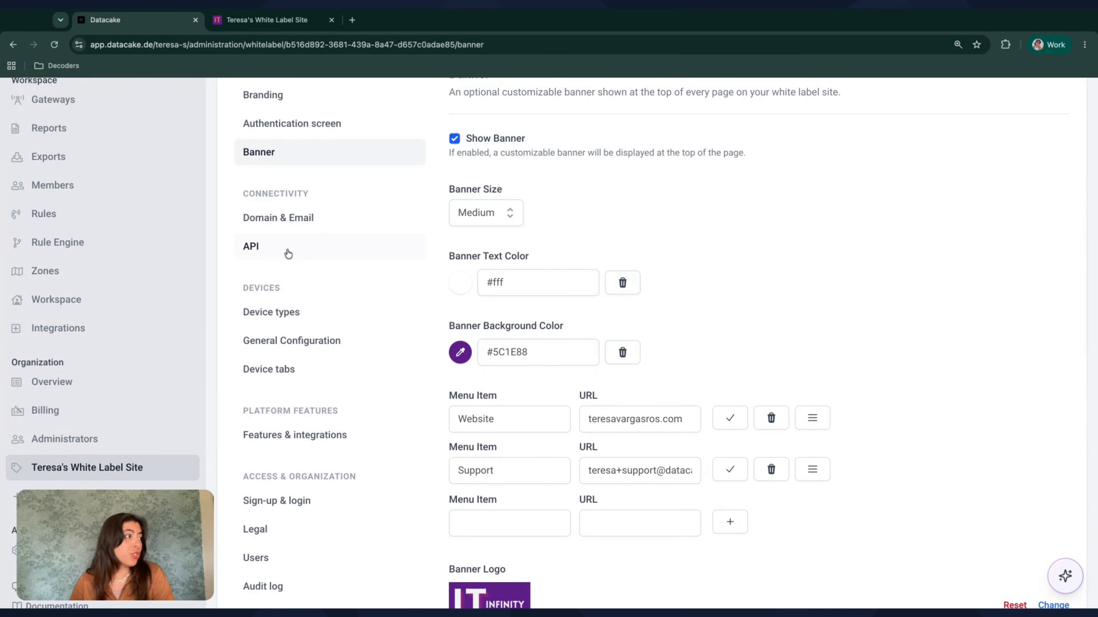
{"action": "scroll", "coordinate": [286, 253], "scroll_direction": "down", "scroll_amount": 2}
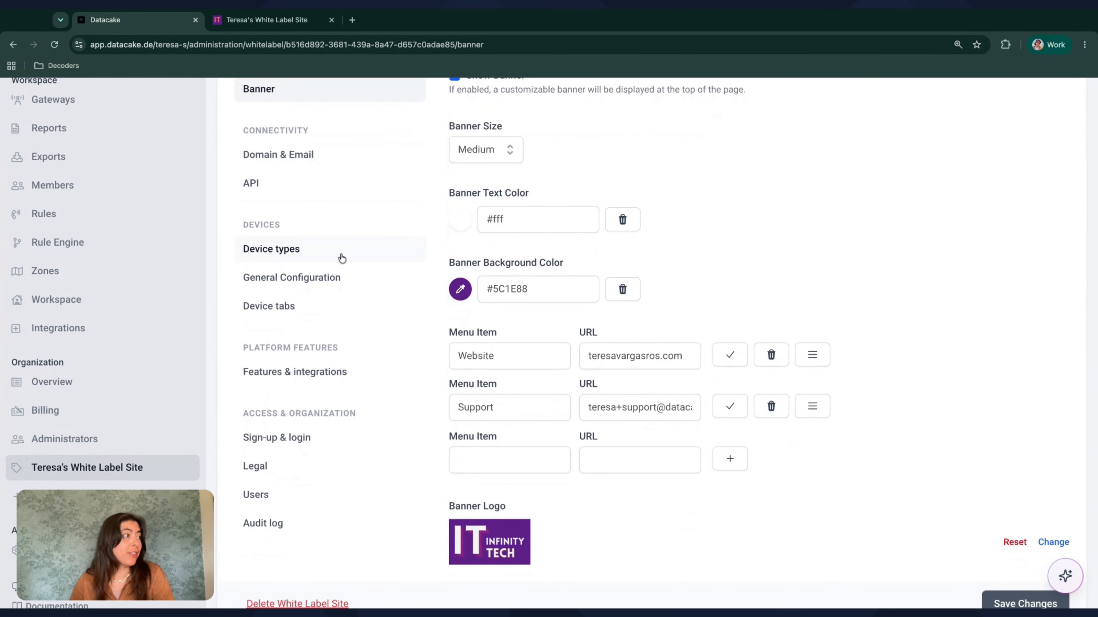
{"action": "scroll", "coordinate": [341, 259], "scroll_direction": "down", "scroll_amount": 1}
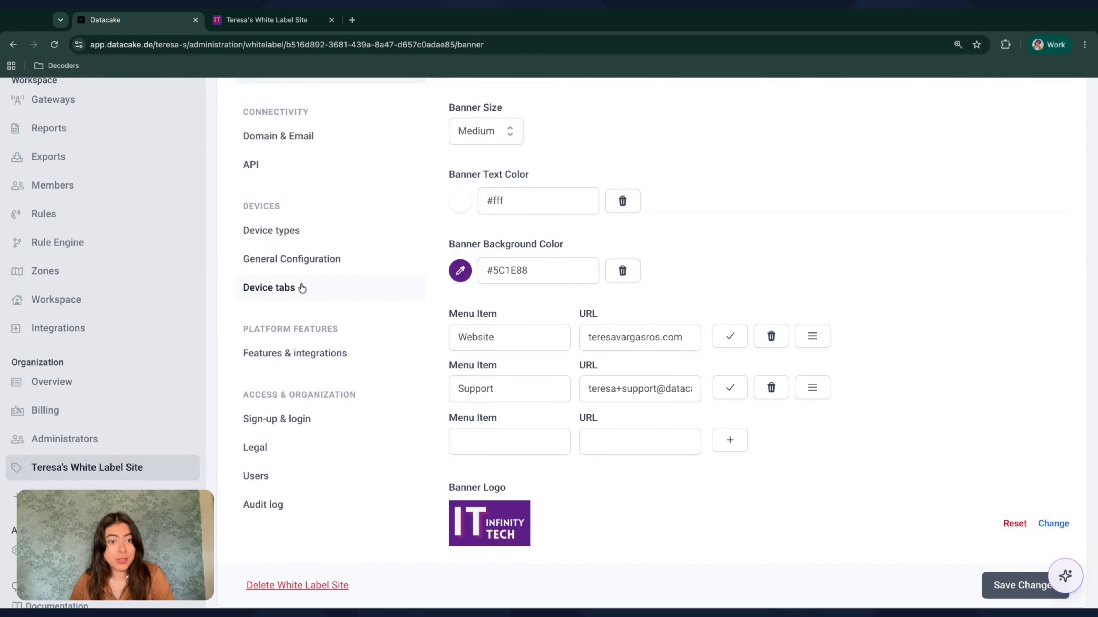
{"action": "scroll", "coordinate": [301, 289], "scroll_direction": "down", "scroll_amount": 1}
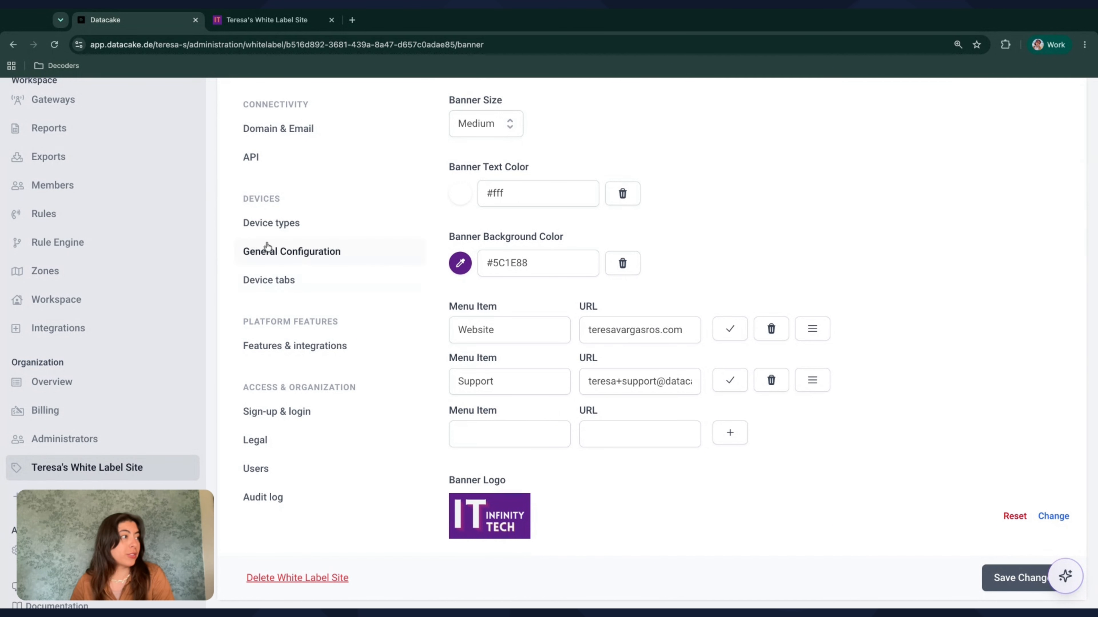
{"action": "scroll", "coordinate": [326, 308], "scroll_direction": "down", "scroll_amount": 2}
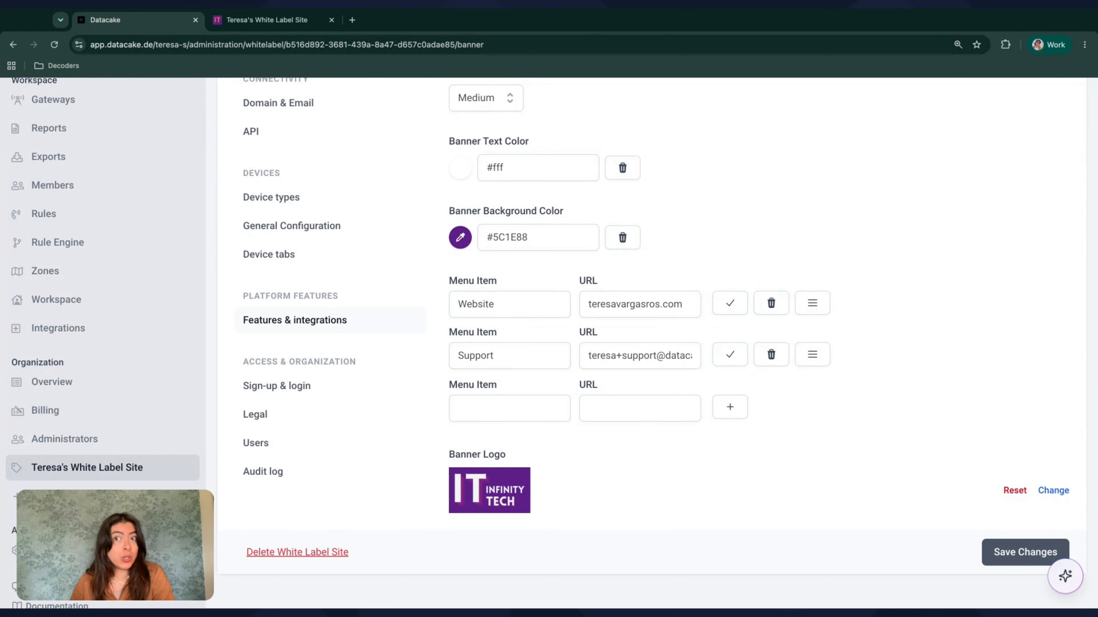
{"action": "scroll", "coordinate": [289, 344], "scroll_direction": "down", "scroll_amount": 1}
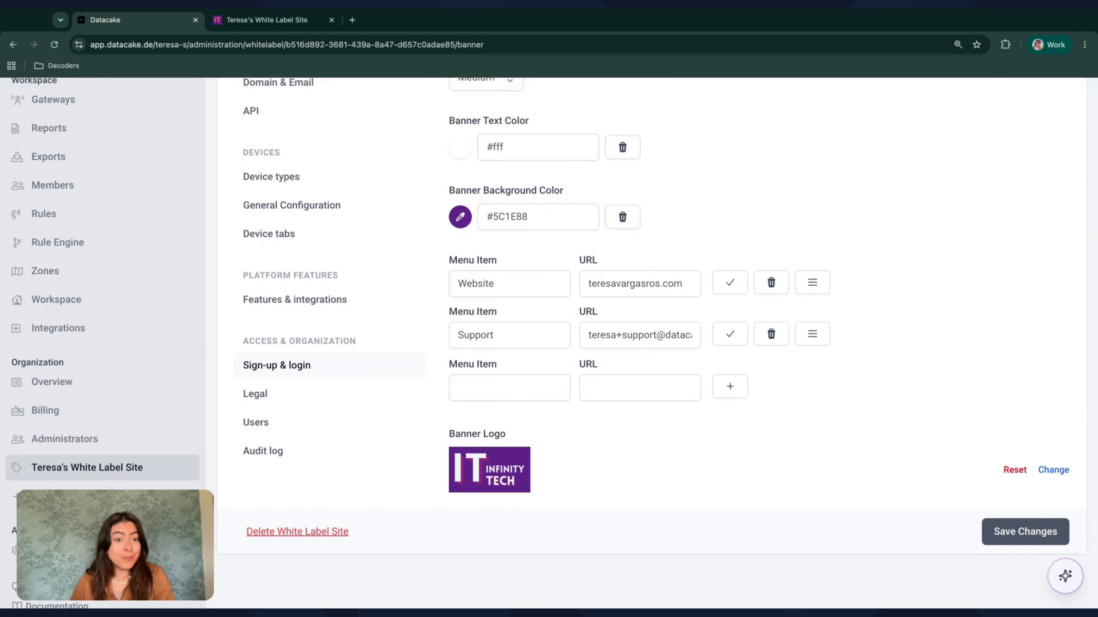
Open the Sign-up & login settings and read through the access and billing options
{"action": "left_click", "coordinate": [277, 366]}
{"action": "scroll", "coordinate": [440, 403], "scroll_direction": "up", "scroll_amount": 2}
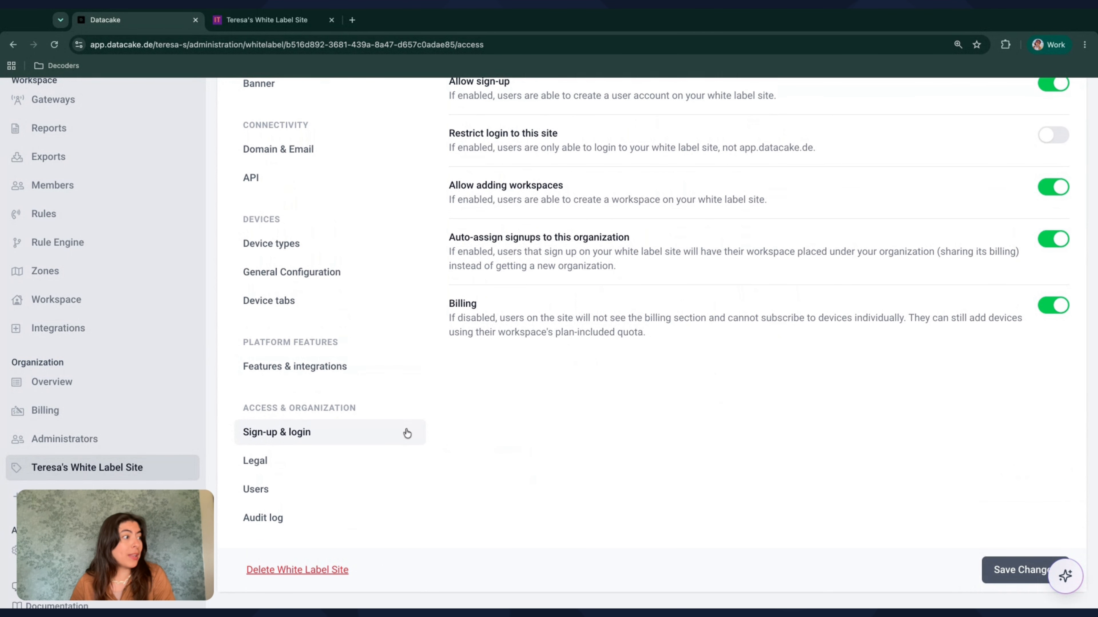
{"action": "scroll", "coordinate": [407, 433], "scroll_direction": "up", "scroll_amount": 3}
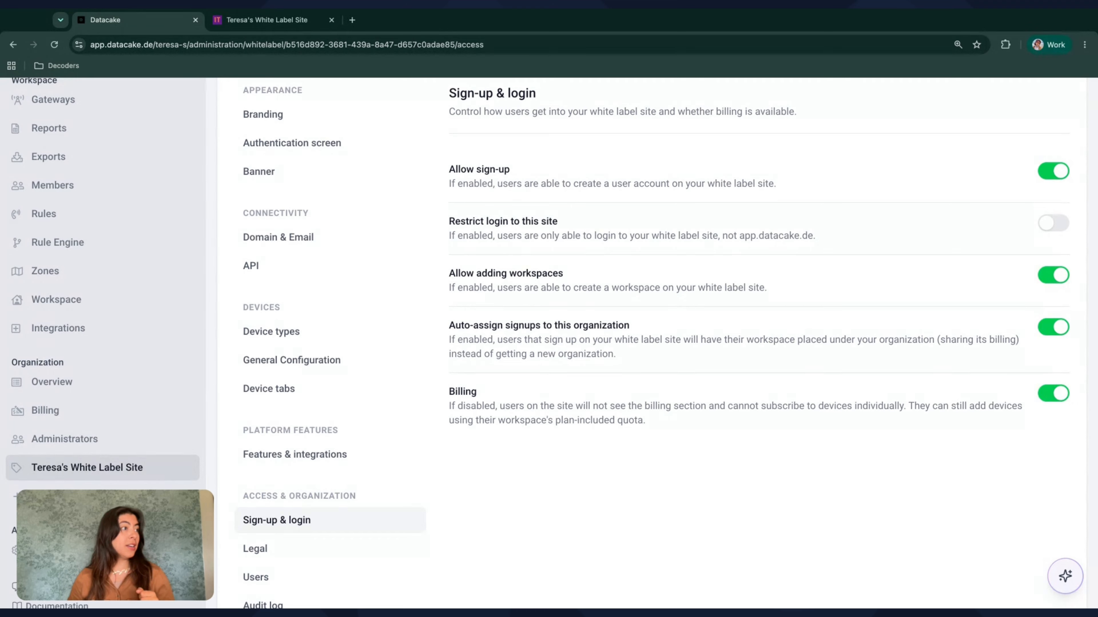
{"action": "scroll", "coordinate": [539, 183], "scroll_direction": "up", "scroll_amount": 2}
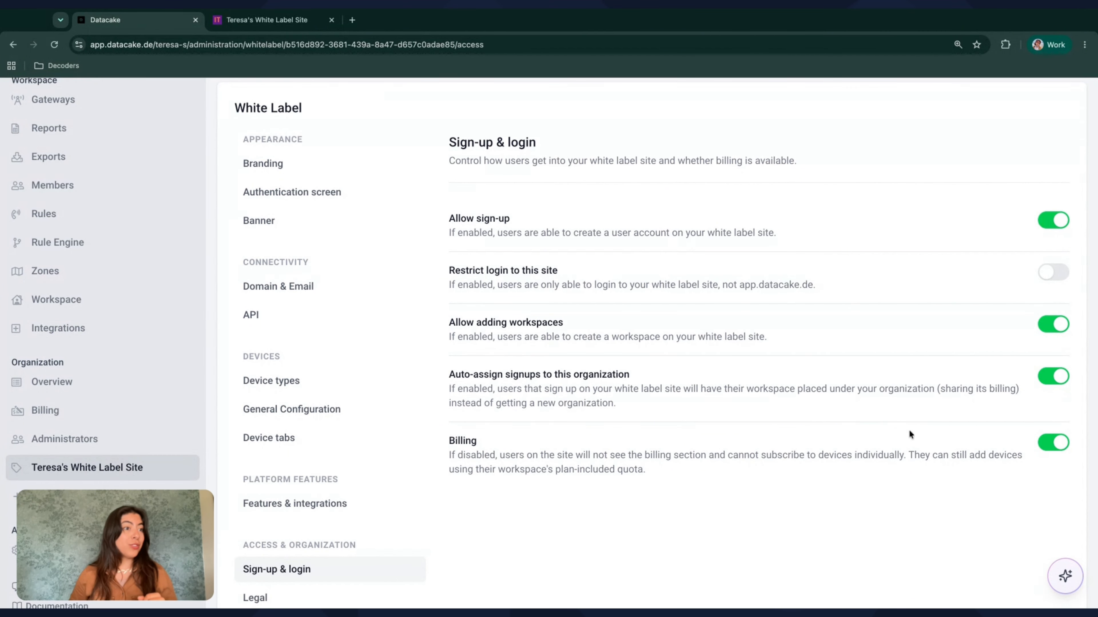
Switch Auto-assign signups to this organization off and back on
{"action": "scroll", "coordinate": [710, 388], "scroll_direction": "down", "scroll_amount": 1}
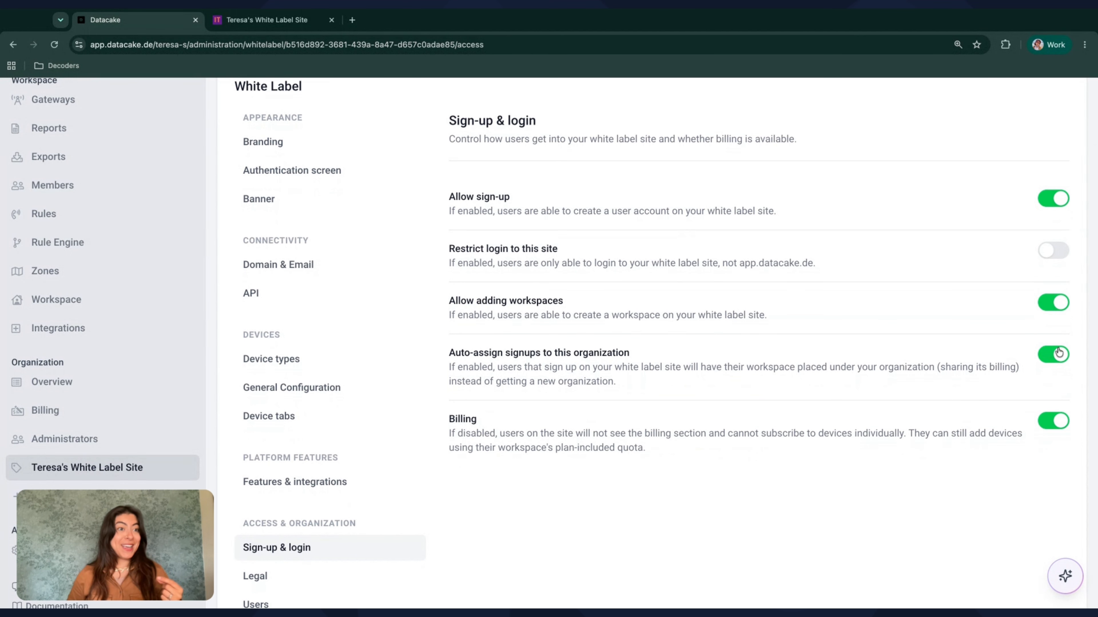
{"action": "left_click", "coordinate": [1051, 357]}
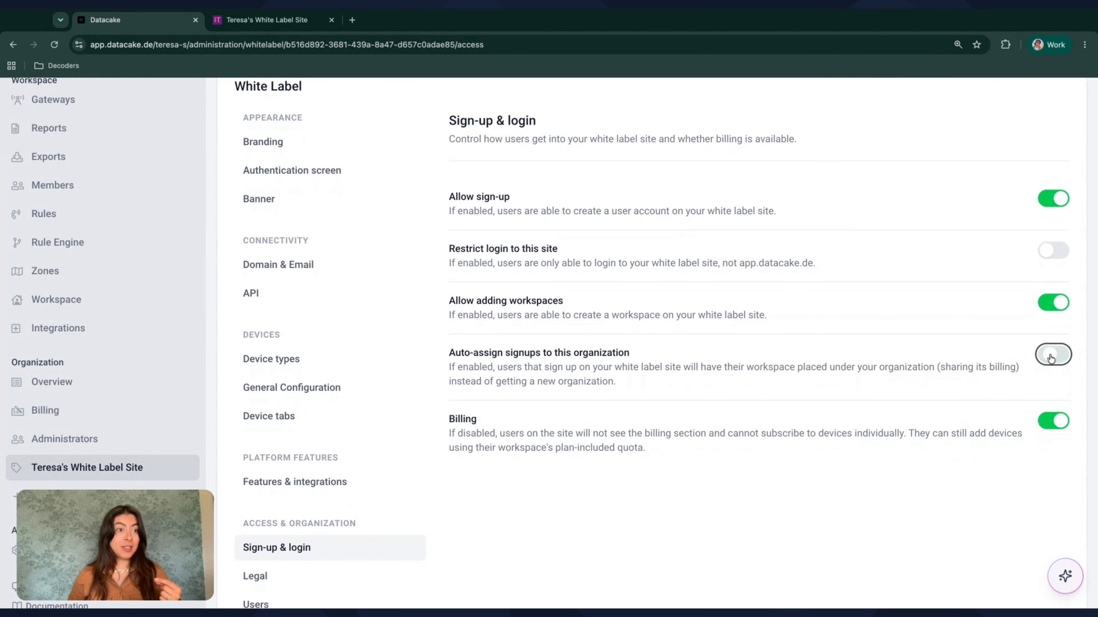
{"action": "left_click", "coordinate": [1051, 357]}
{"action": "scroll", "coordinate": [1052, 306], "scroll_direction": "down", "scroll_amount": 4}
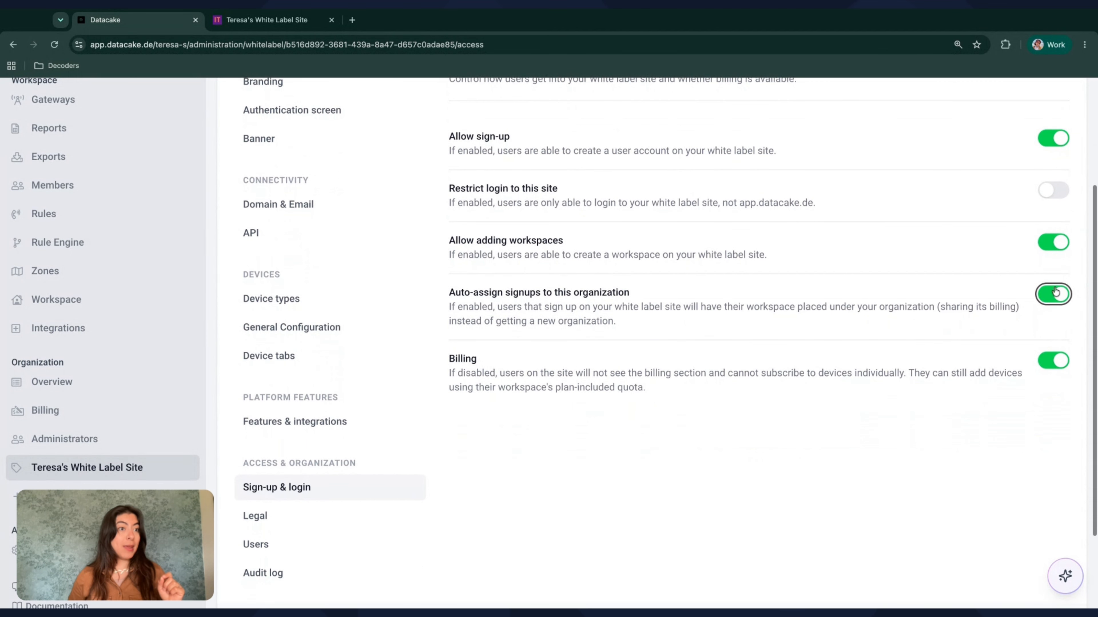
{"action": "scroll", "coordinate": [1053, 306], "scroll_direction": "down", "scroll_amount": 1}
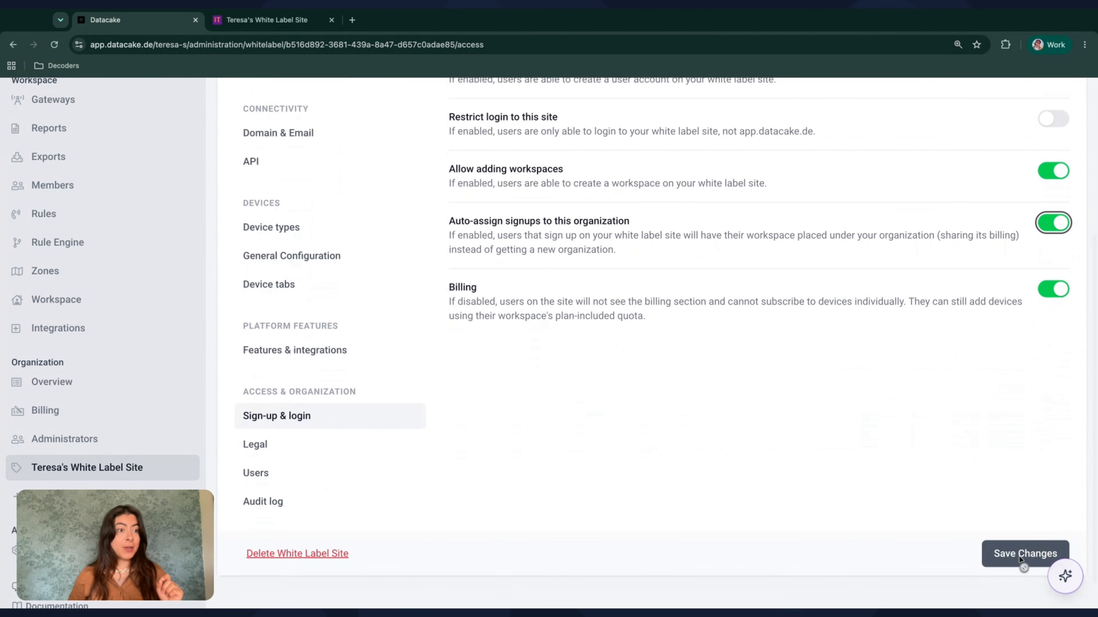
Disable Allow adding workspaces for the white label site and save the changes
{"action": "scroll", "coordinate": [1012, 214], "scroll_direction": "up", "scroll_amount": 2}
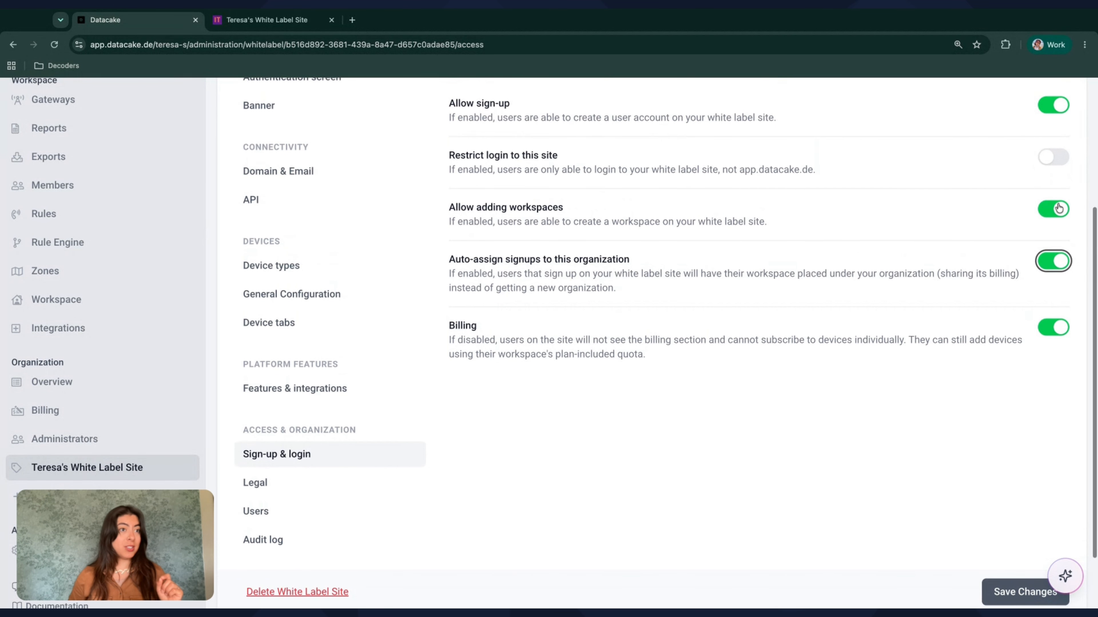
{"action": "left_click", "coordinate": [1051, 208]}
{"action": "scroll", "coordinate": [1035, 442], "scroll_direction": "down", "scroll_amount": 2}
{"action": "left_click", "coordinate": [1017, 548]}
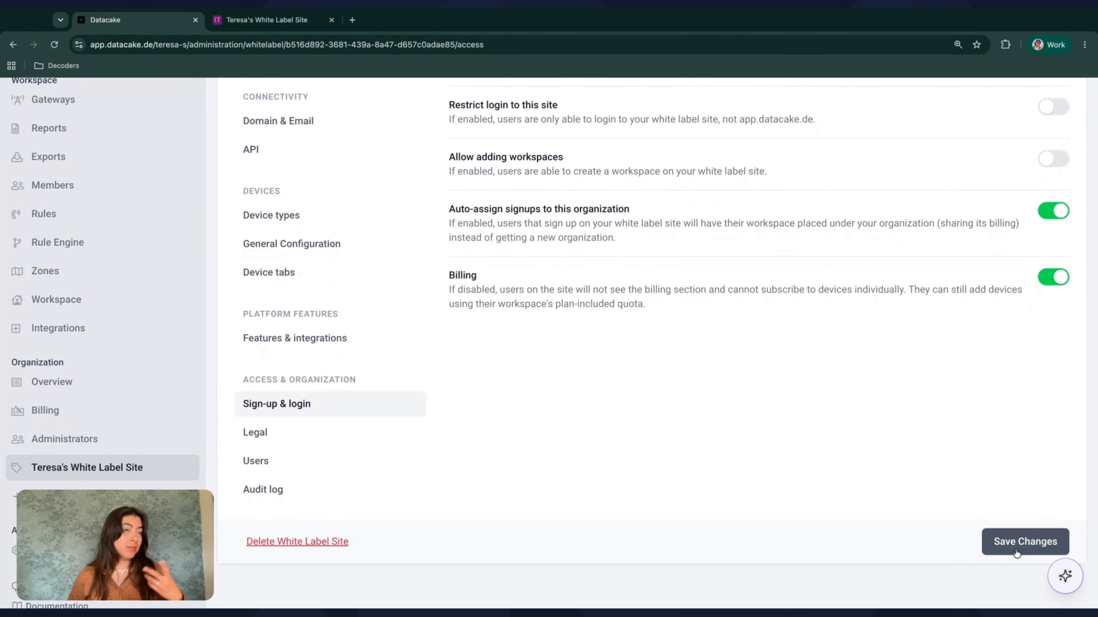
Re-enable Allow adding workspaces for the white label site and save the changes
{"action": "scroll", "coordinate": [961, 381], "scroll_direction": "up", "scroll_amount": 2}
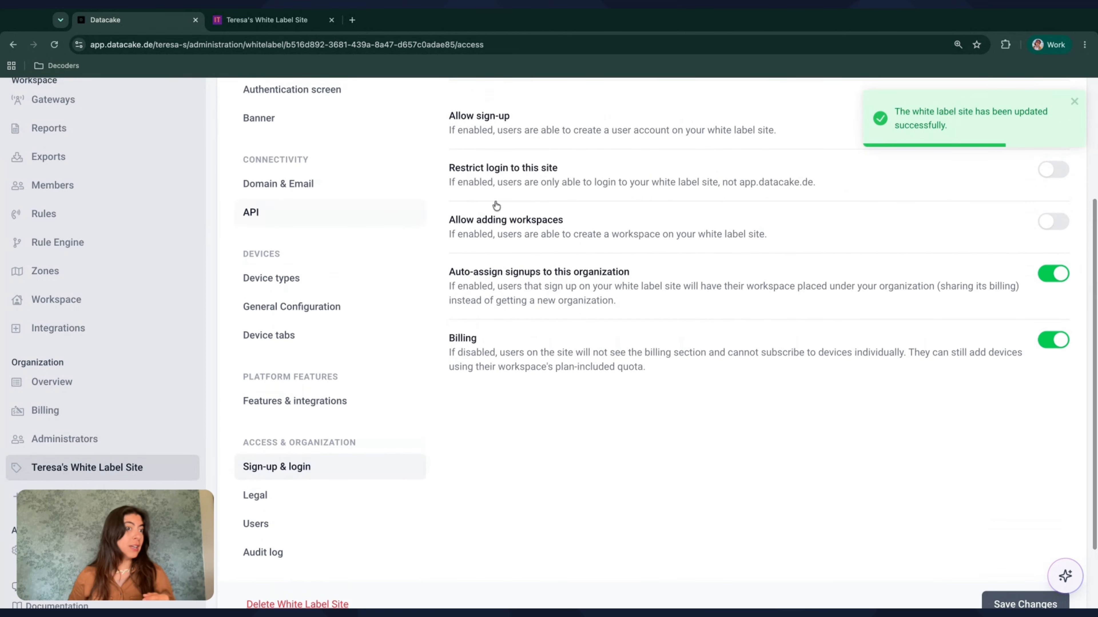
{"action": "left_click", "coordinate": [1054, 221]}
{"action": "scroll", "coordinate": [963, 380], "scroll_direction": "down", "scroll_amount": 2}
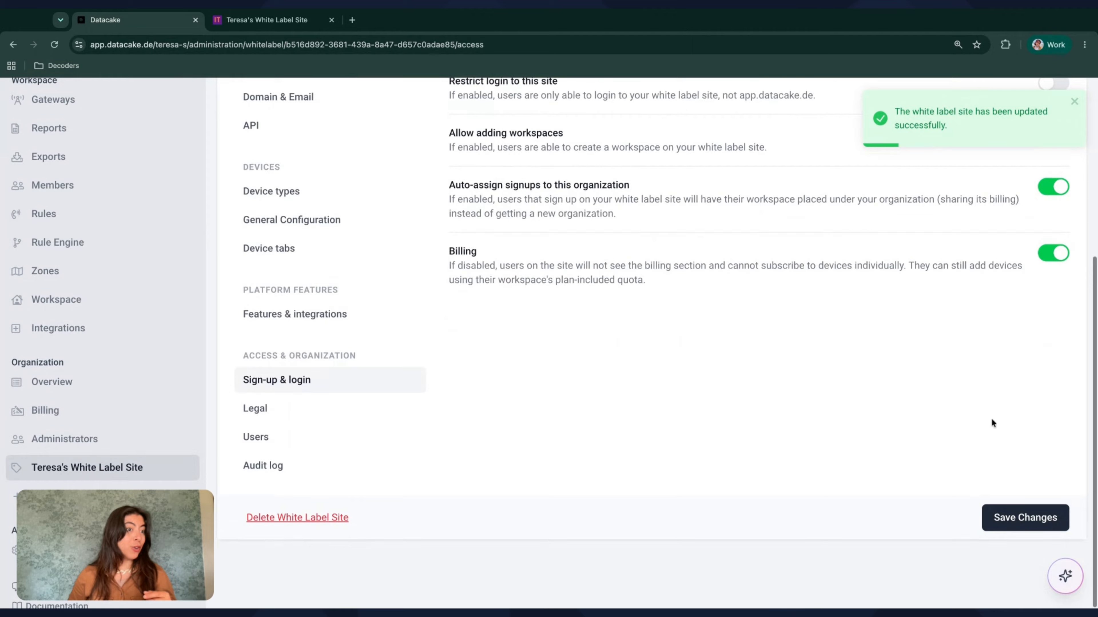
{"action": "left_click", "coordinate": [1022, 523]}
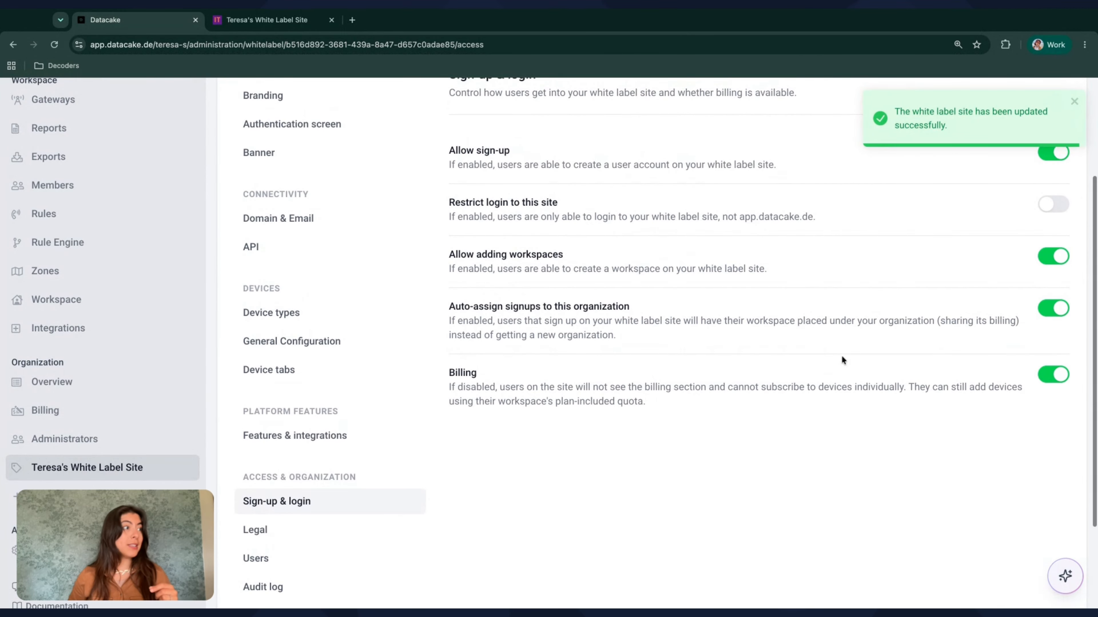
Open the account creation form on the white label site and enter the user's first and last name
{"action": "left_click", "coordinate": [270, 26]}
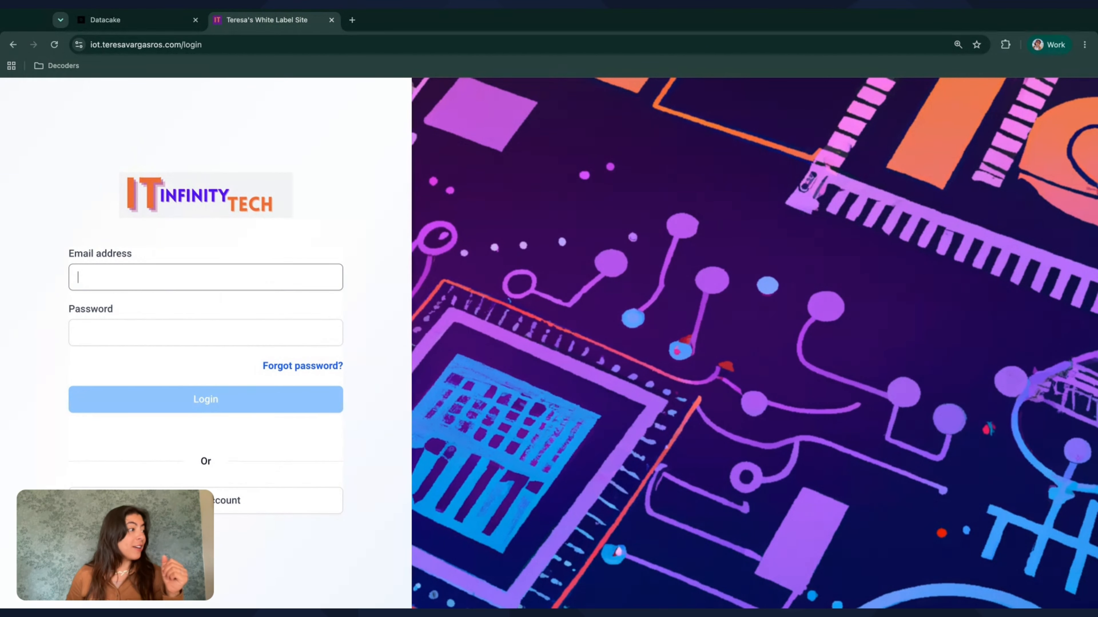
{"action": "left_click", "coordinate": [223, 502]}
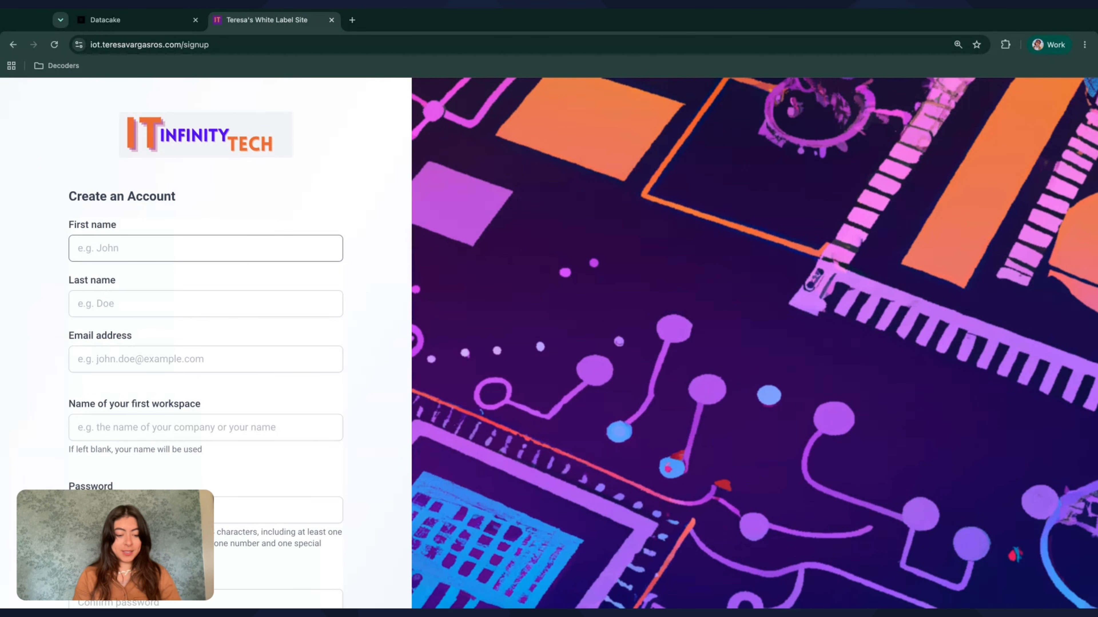
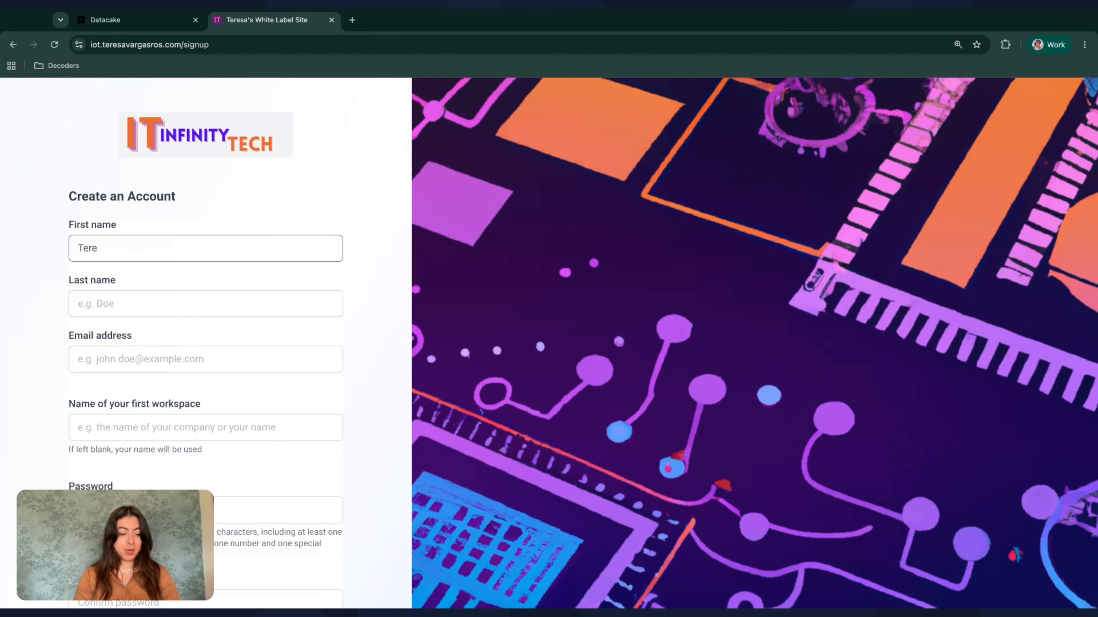
{"action": "key", "text": "Tab"}
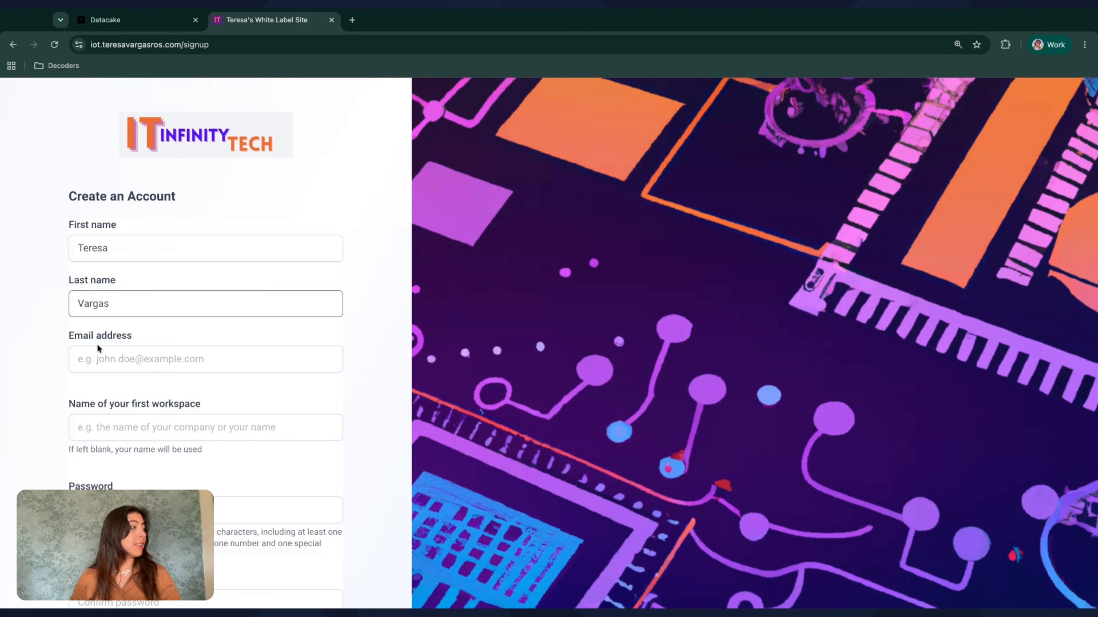
Fill in the new user's email address on the sign-up form
{"action": "left_click", "coordinate": [100, 356]}
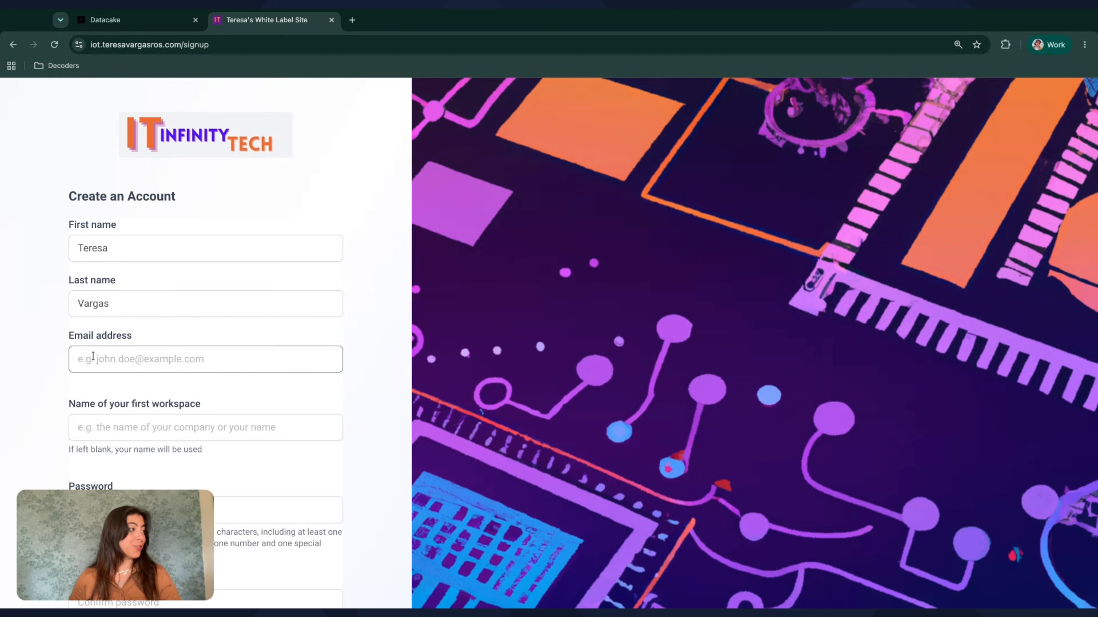
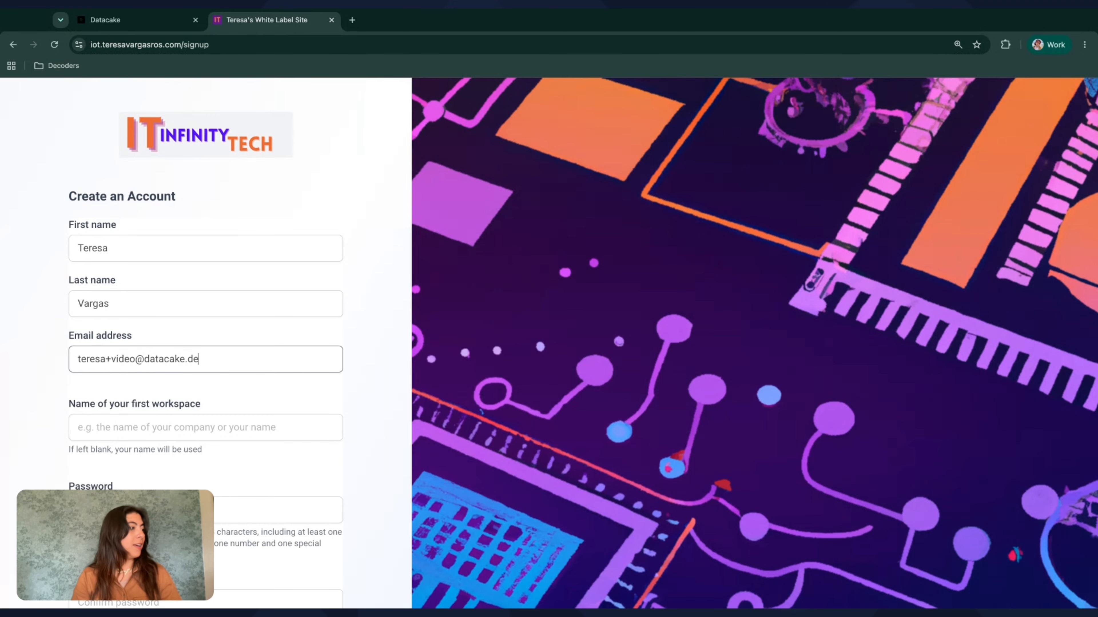
Name the first workspace "My new business" on the sign-up form
{"action": "left_click", "coordinate": [81, 427]}
{"action": "scroll", "coordinate": [87, 410], "scroll_direction": "down", "scroll_amount": 1}
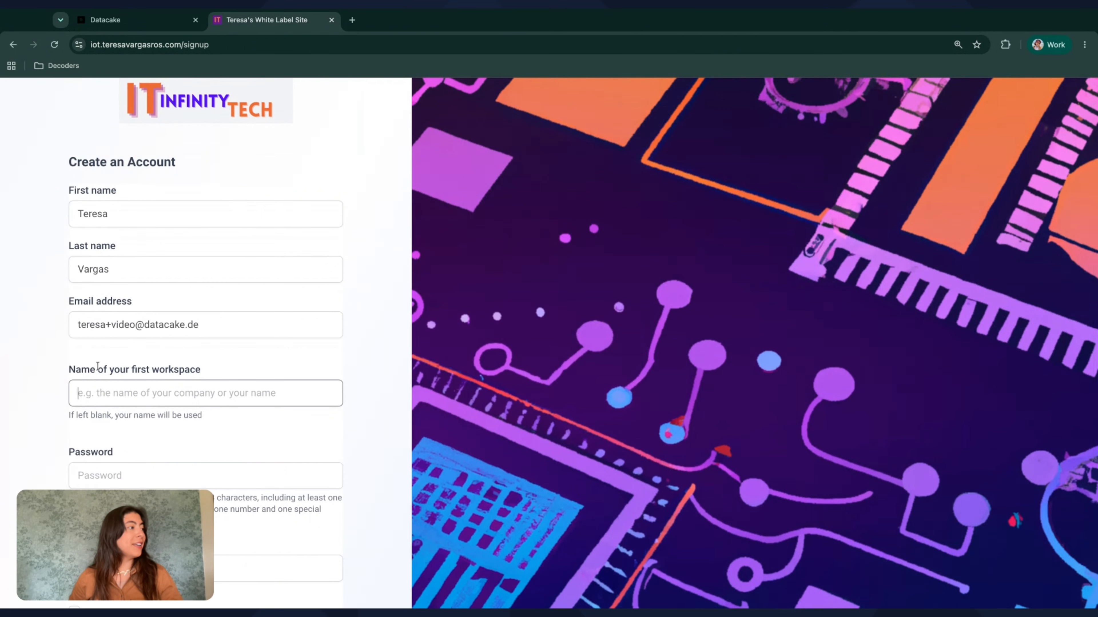
{"action": "scroll", "coordinate": [117, 351], "scroll_direction": "down", "scroll_amount": 1}
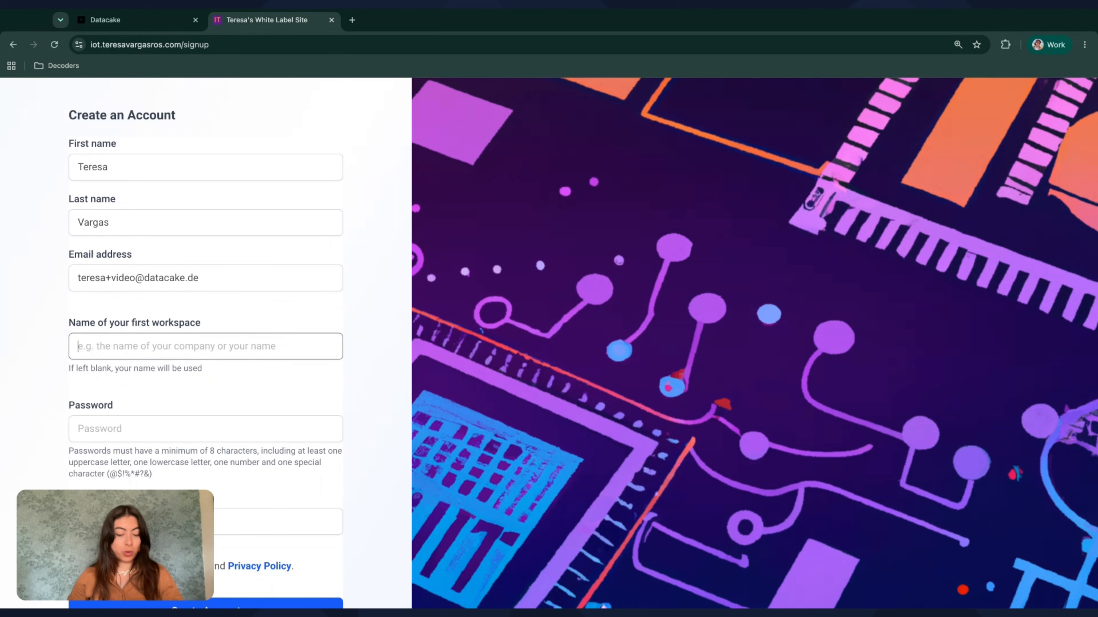
{"action": "type", "text": "My n"}
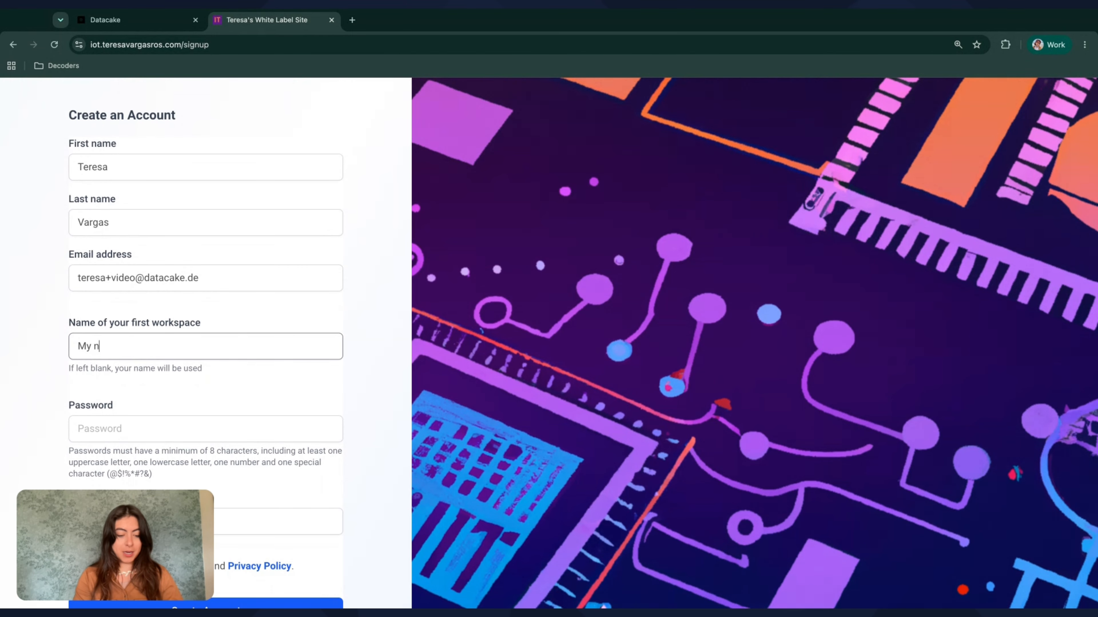
{"action": "type", "text": "ew business"}
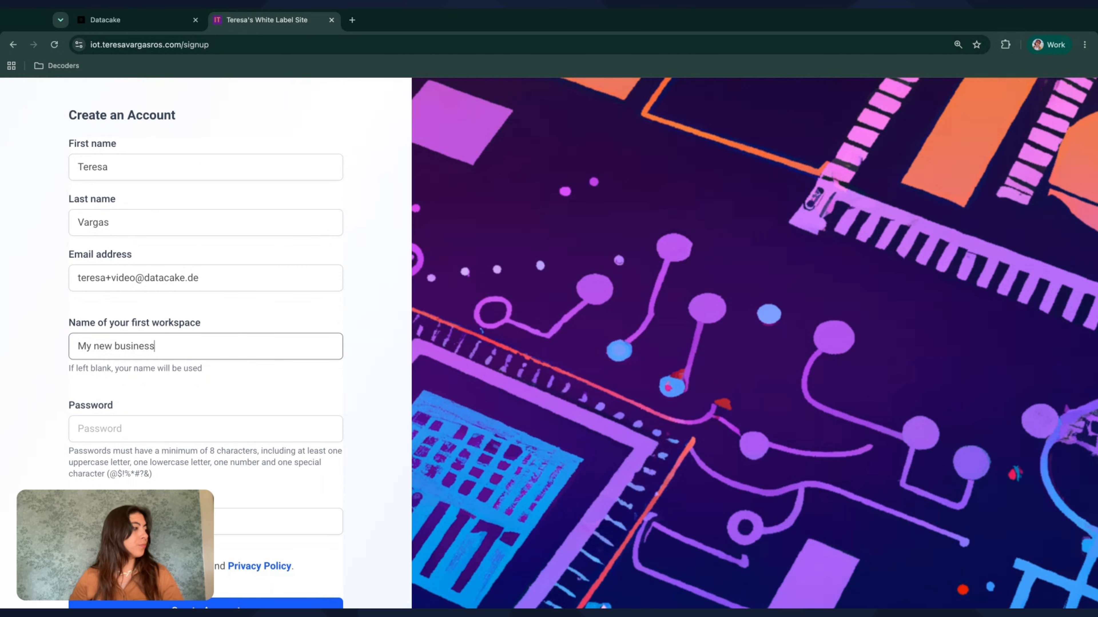
Enter and confirm the account password, and submit the sign-up form to create the account
{"action": "left_click", "coordinate": [87, 438]}
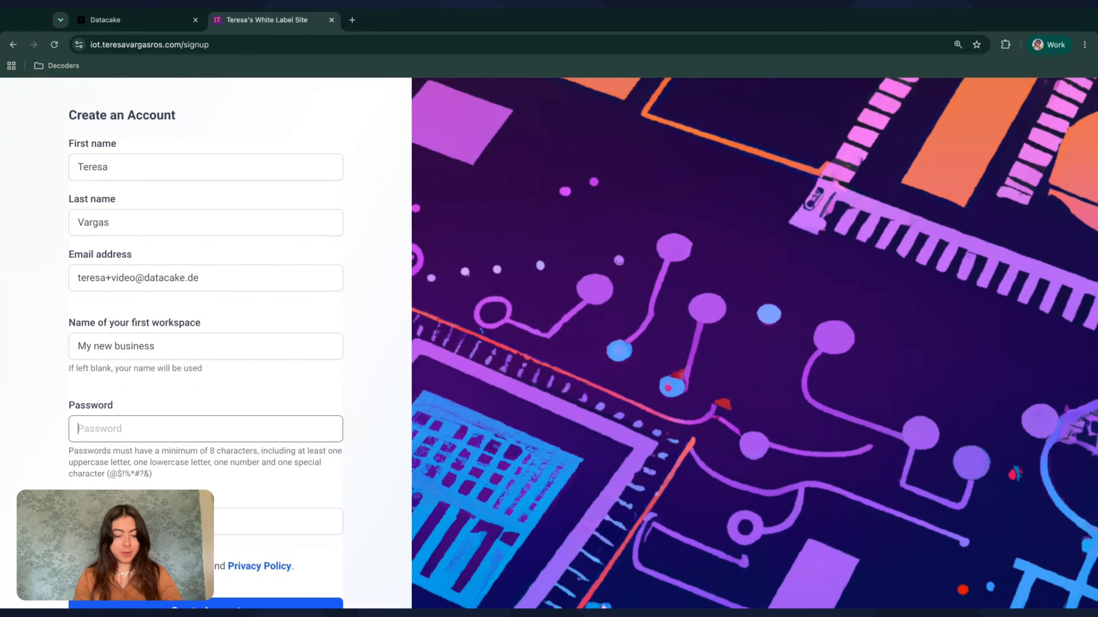
{"action": "type", "text": "••••••••••••••"}
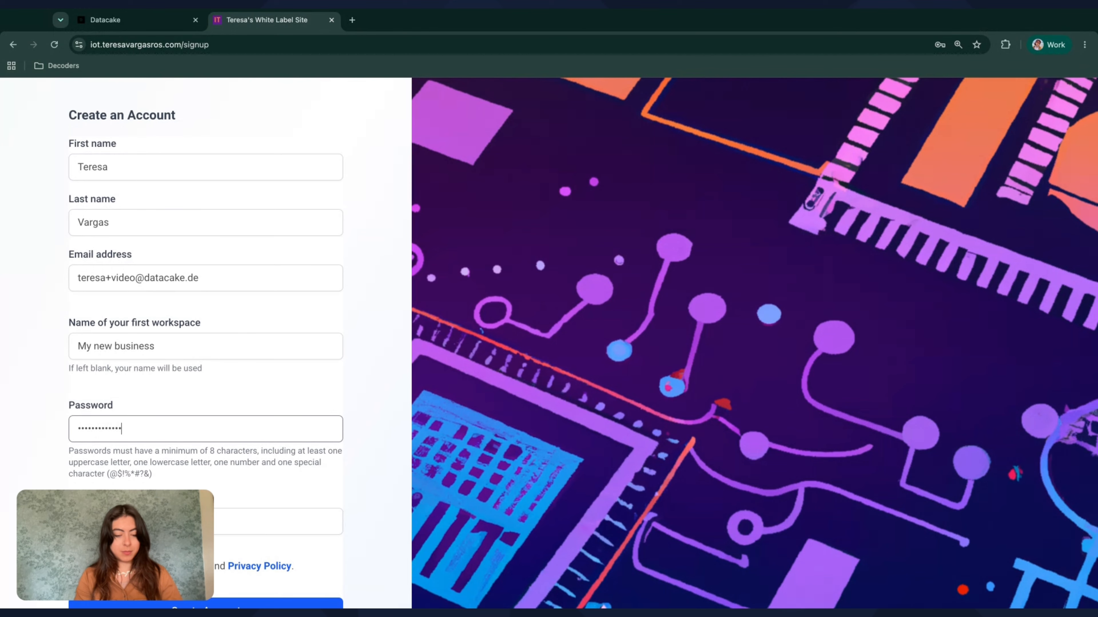
{"action": "type", "text": "••••"}
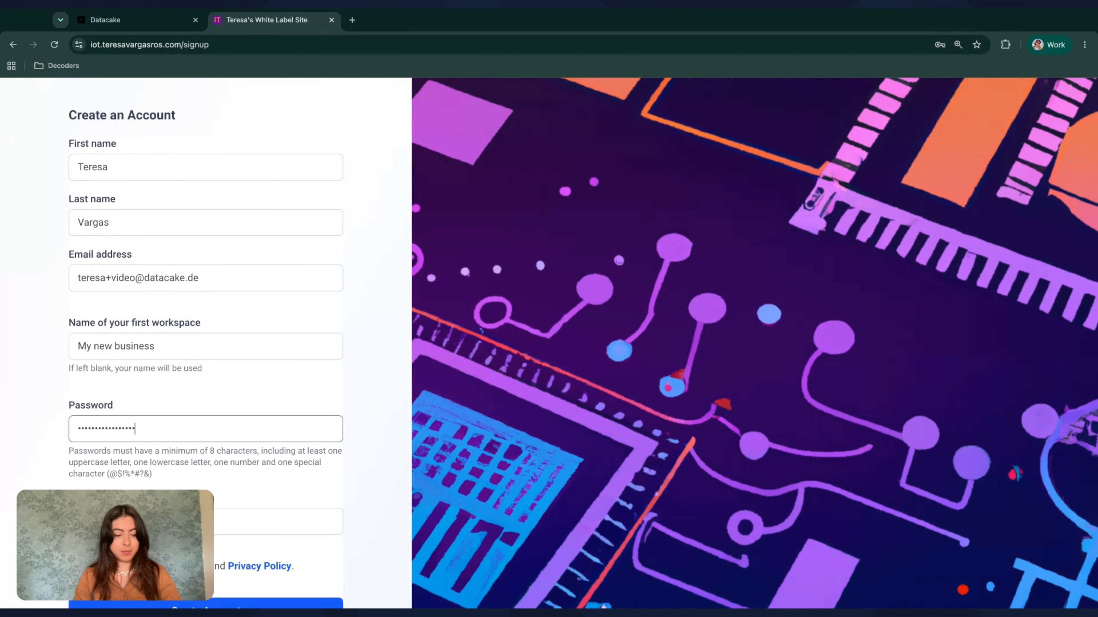
{"action": "key", "text": "Tab"}
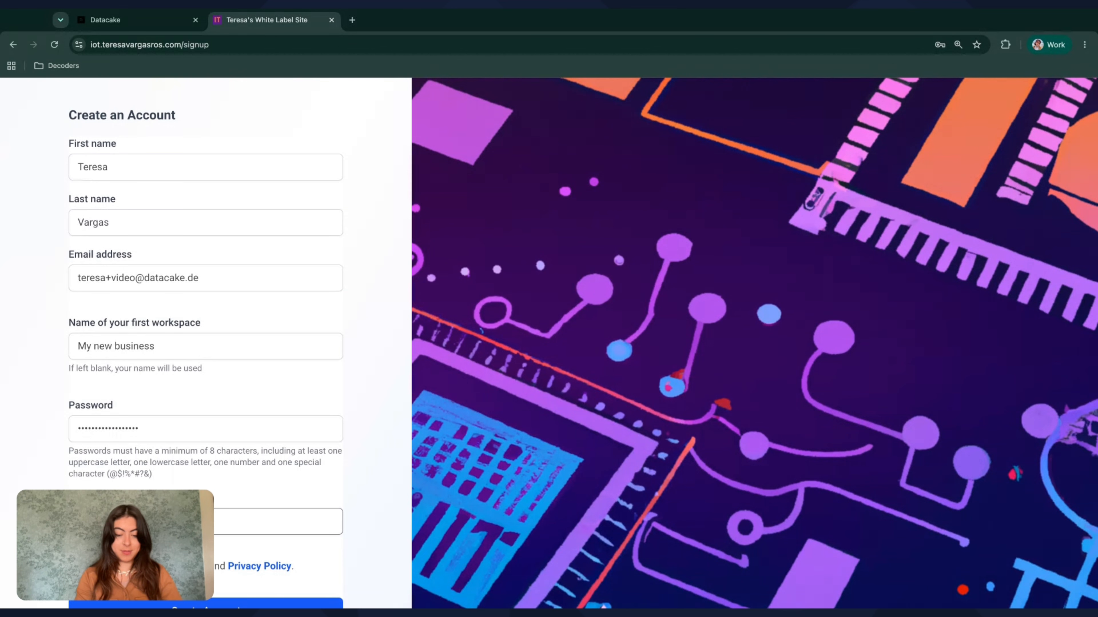
{"action": "scroll", "coordinate": [549, 343], "scroll_direction": "down", "scroll_amount": 1}
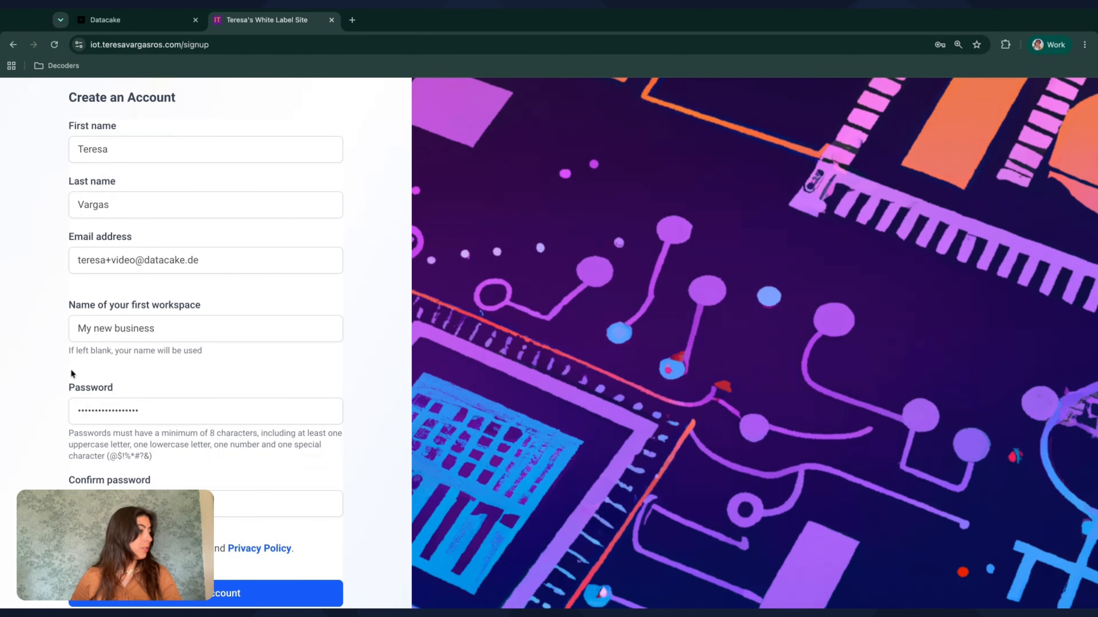
{"action": "left_click", "coordinate": [81, 411]}
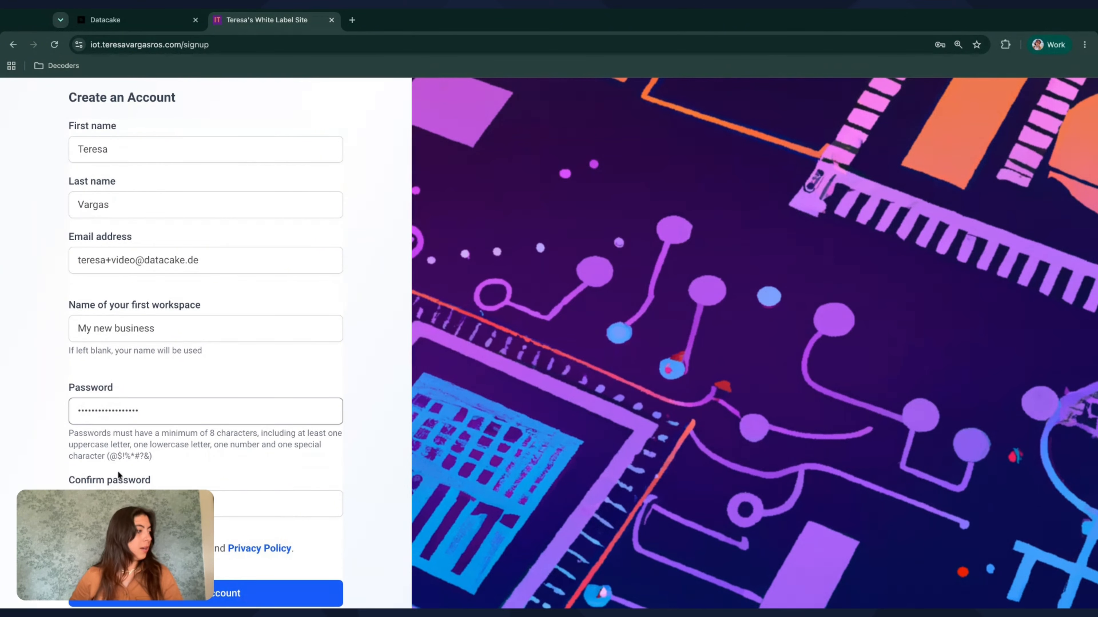
{"action": "key", "text": "Tab"}
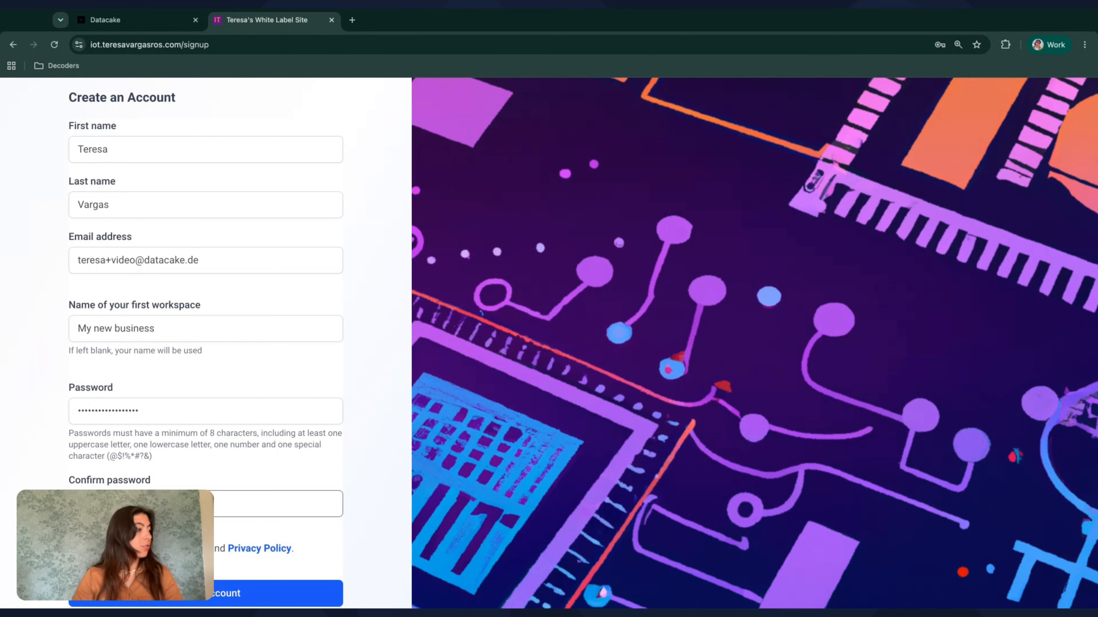
{"action": "key", "text": "Return"}
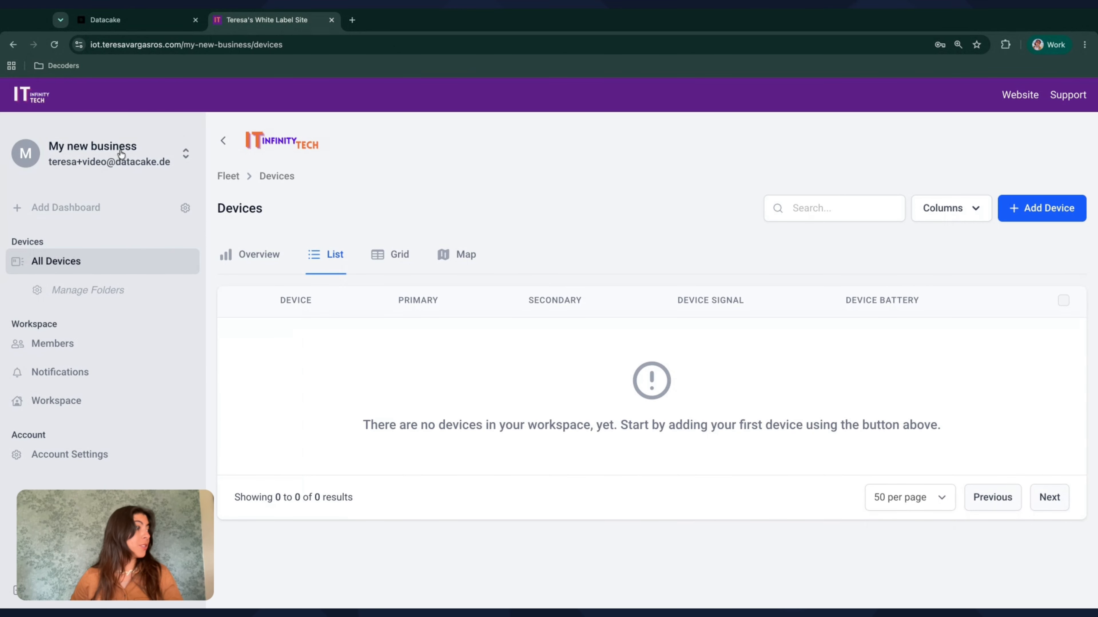
Check which workspaces the new account can access, and close the workspace list without switching
{"action": "left_click", "coordinate": [121, 154]}
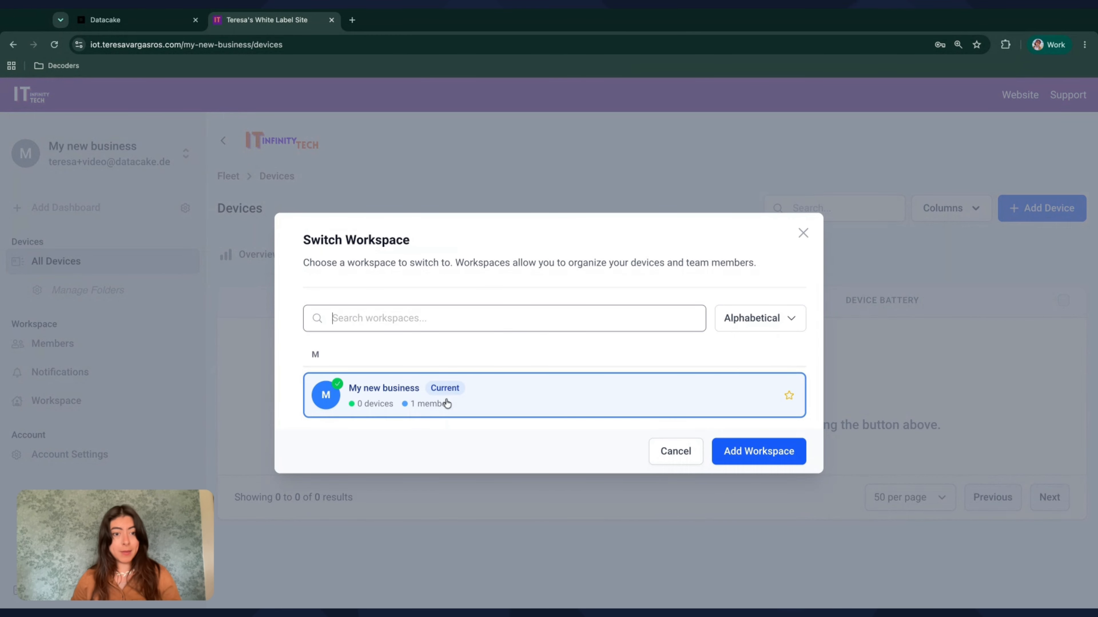
{"action": "left_click", "coordinate": [802, 233]}
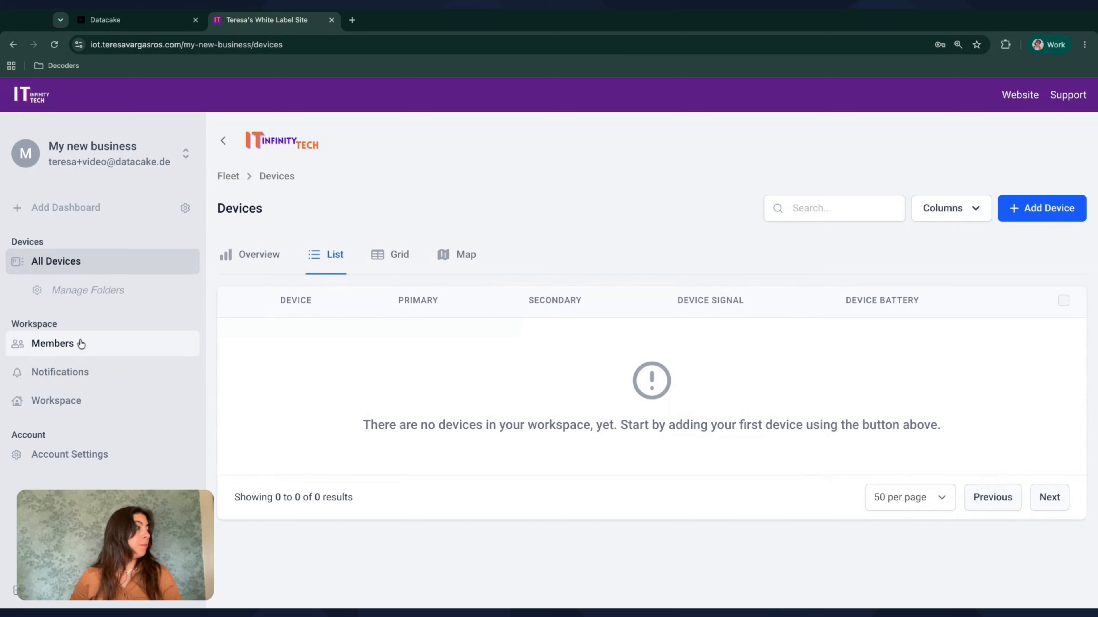
Return to the Datacake admin site, reload it, and open the organization's Billing page to examine its workspaces and plan
{"action": "left_click", "coordinate": [121, 19]}
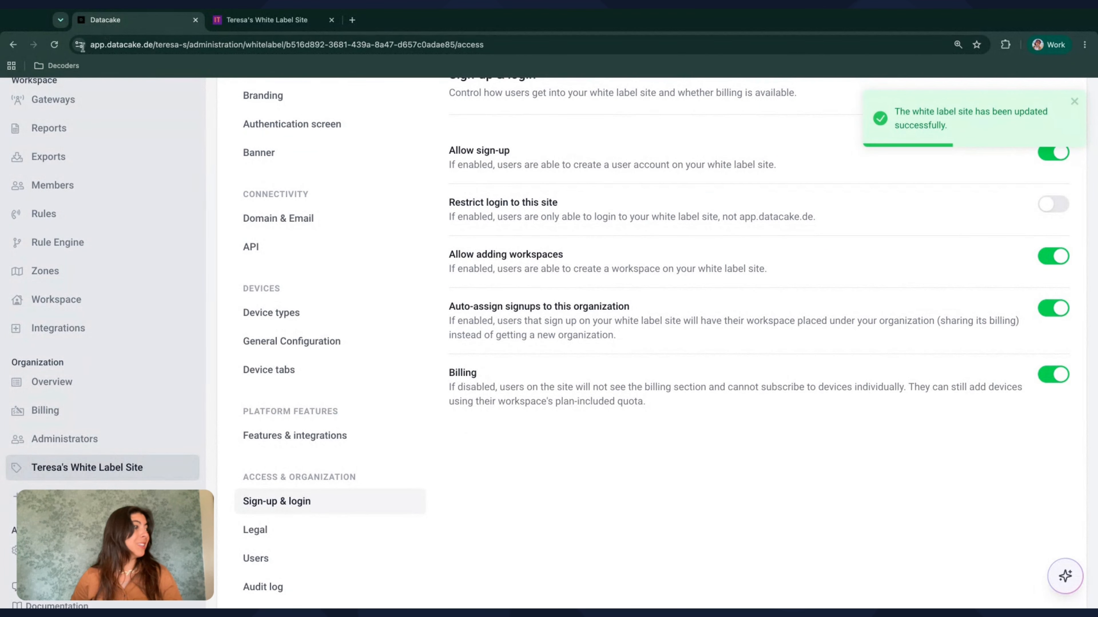
{"action": "left_click", "coordinate": [52, 51]}
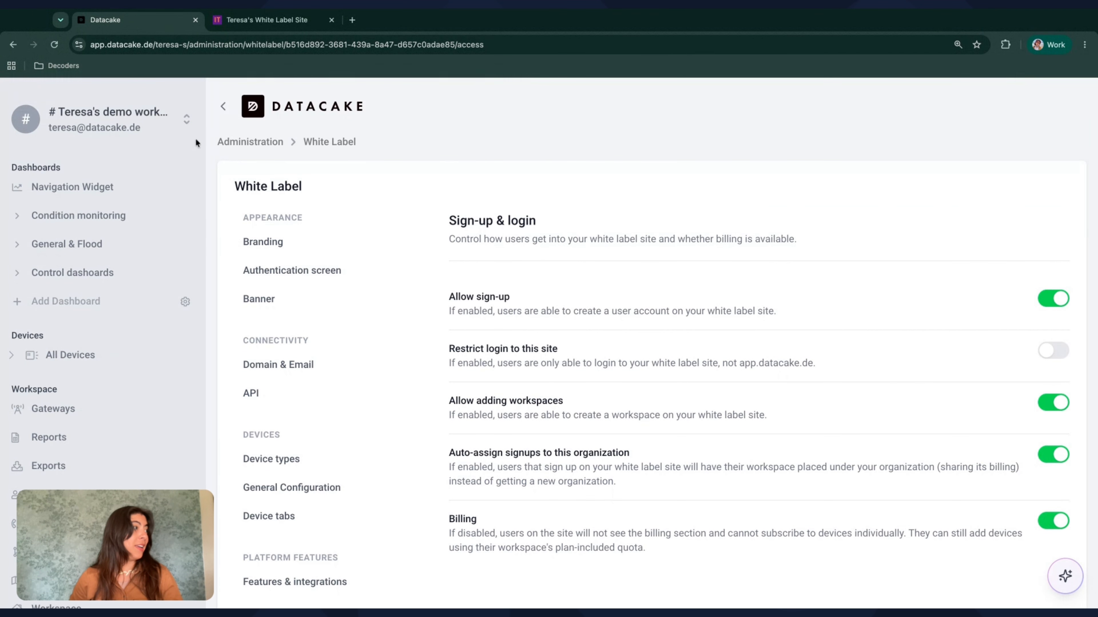
{"action": "scroll", "coordinate": [65, 449], "scroll_direction": "down", "scroll_amount": 5}
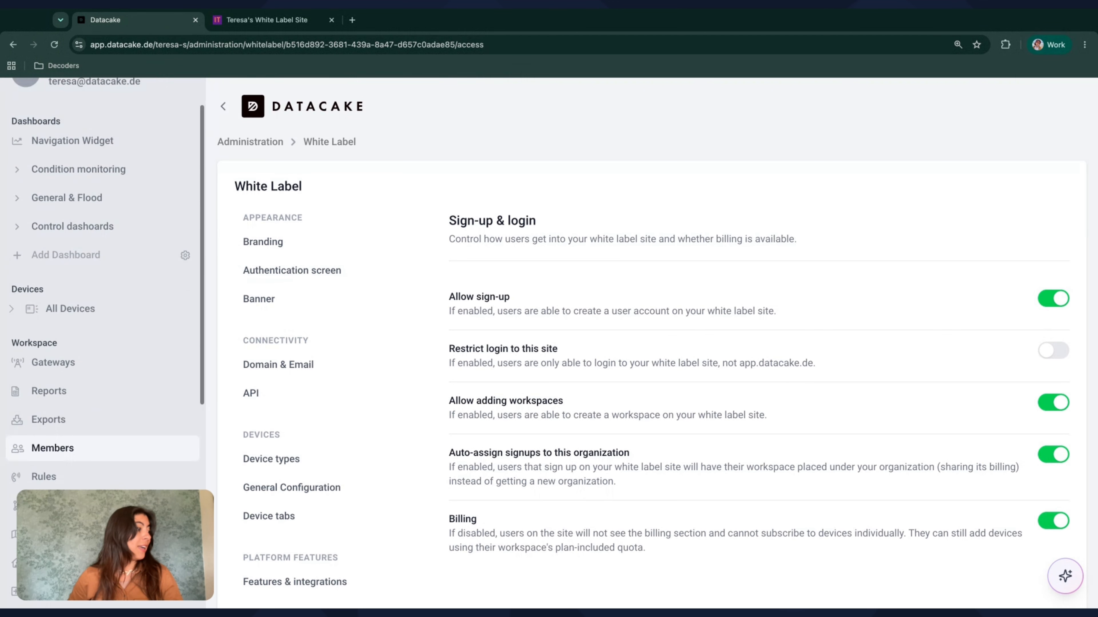
{"action": "left_click", "coordinate": [65, 439]}
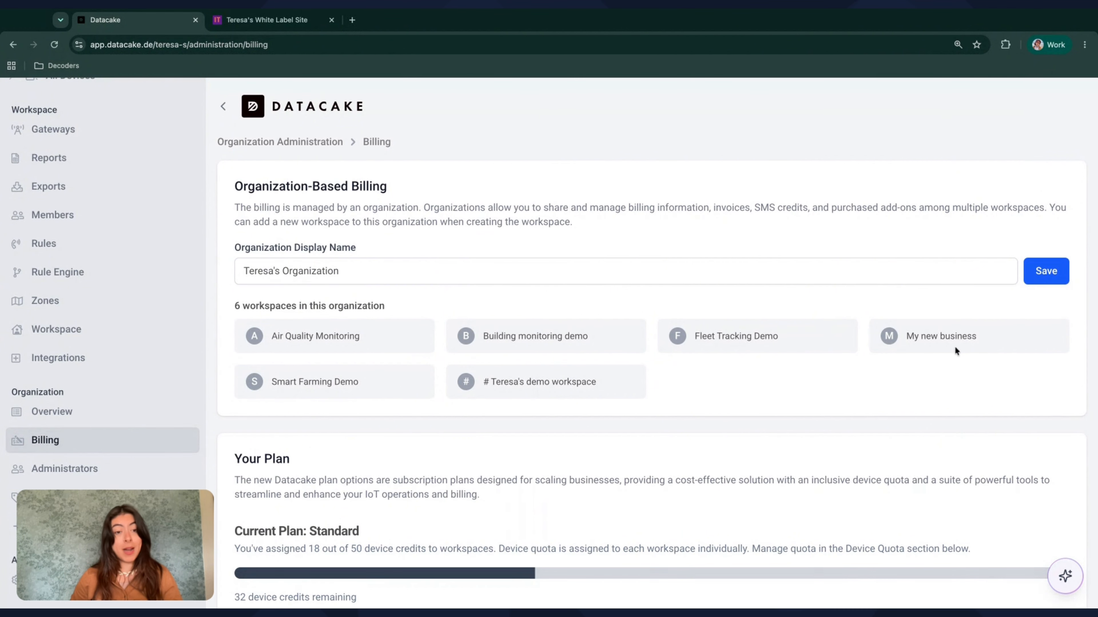
{"action": "scroll", "coordinate": [955, 348], "scroll_direction": "down", "scroll_amount": 4}
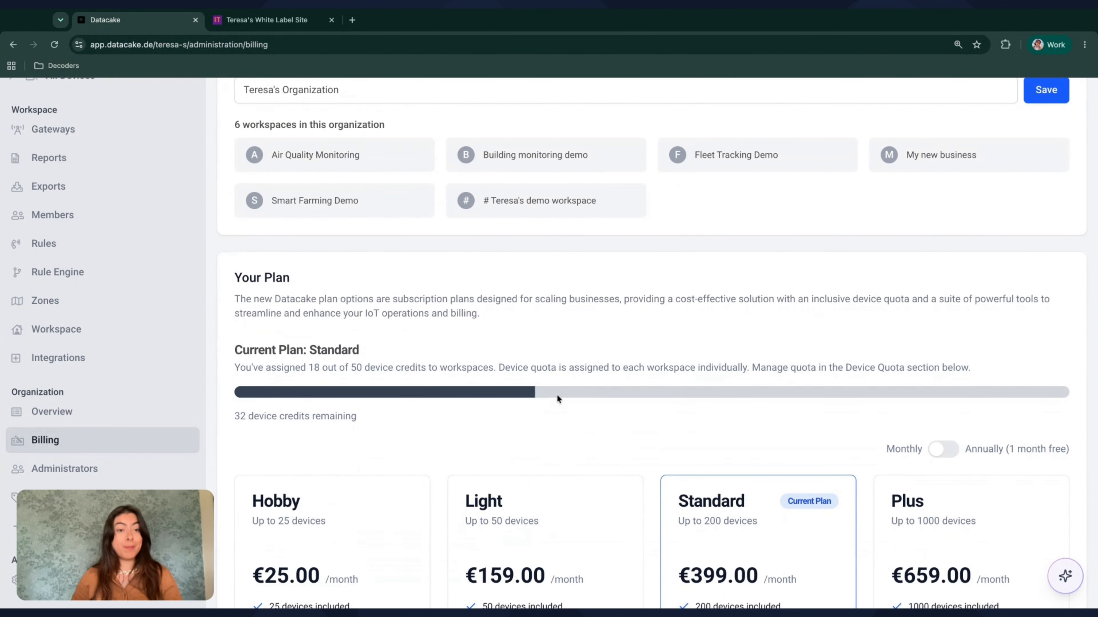
{"action": "scroll", "coordinate": [568, 261], "scroll_direction": "up", "scroll_amount": 4}
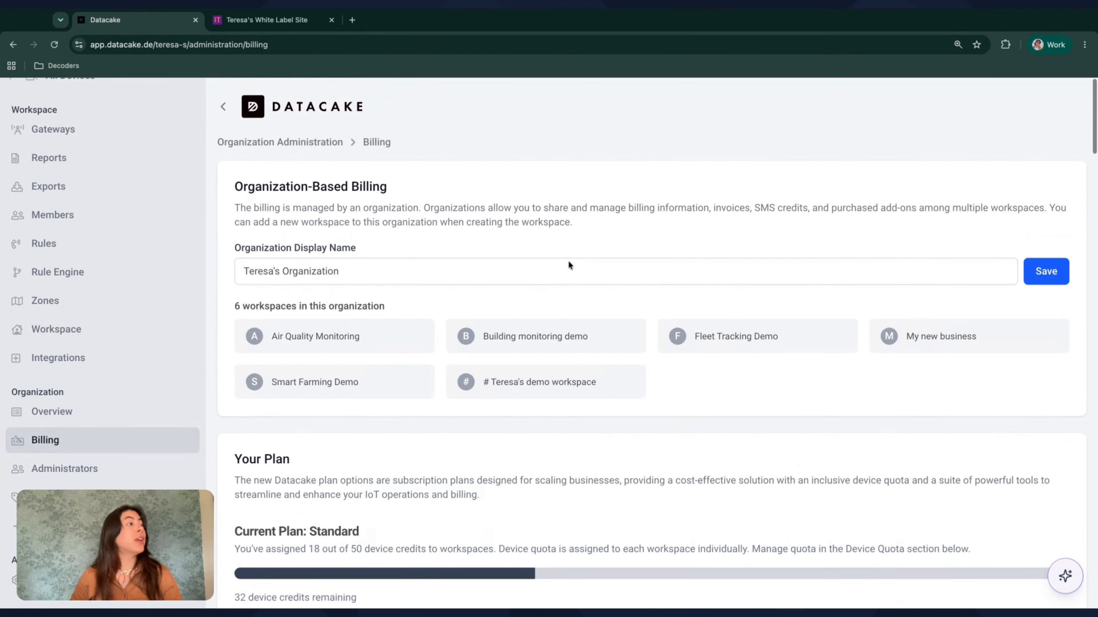
{"action": "scroll", "coordinate": [182, 246], "scroll_direction": "up", "scroll_amount": 5}
Look at the new workspace's device page on the white label site and return to the organization's billing overview in Datacake
{"action": "left_click", "coordinate": [270, 21]}
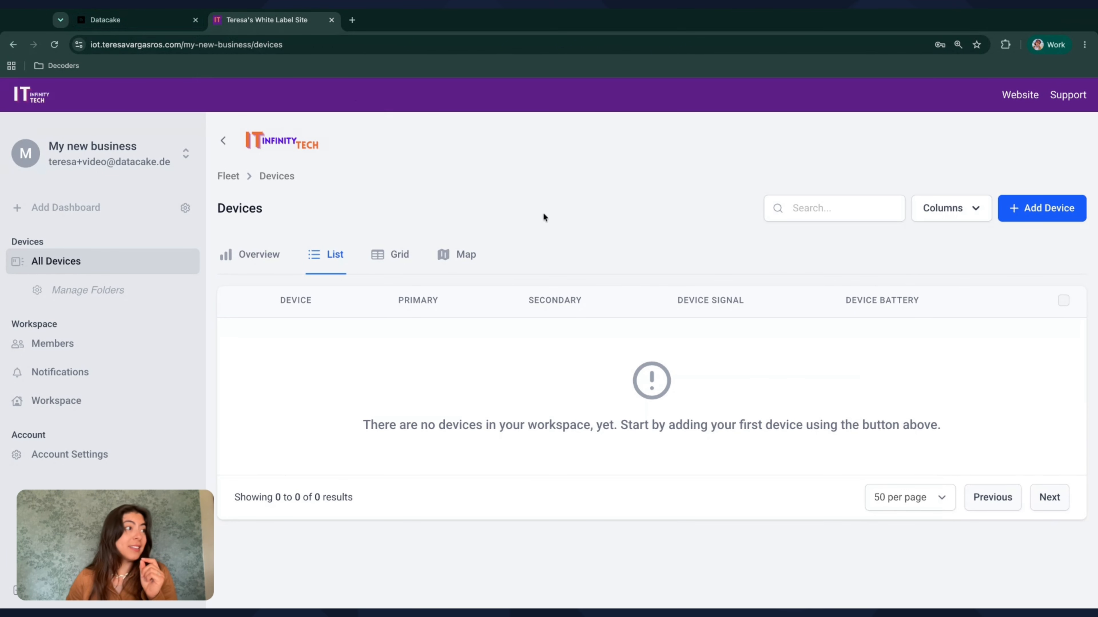
{"action": "left_click", "coordinate": [119, 23]}
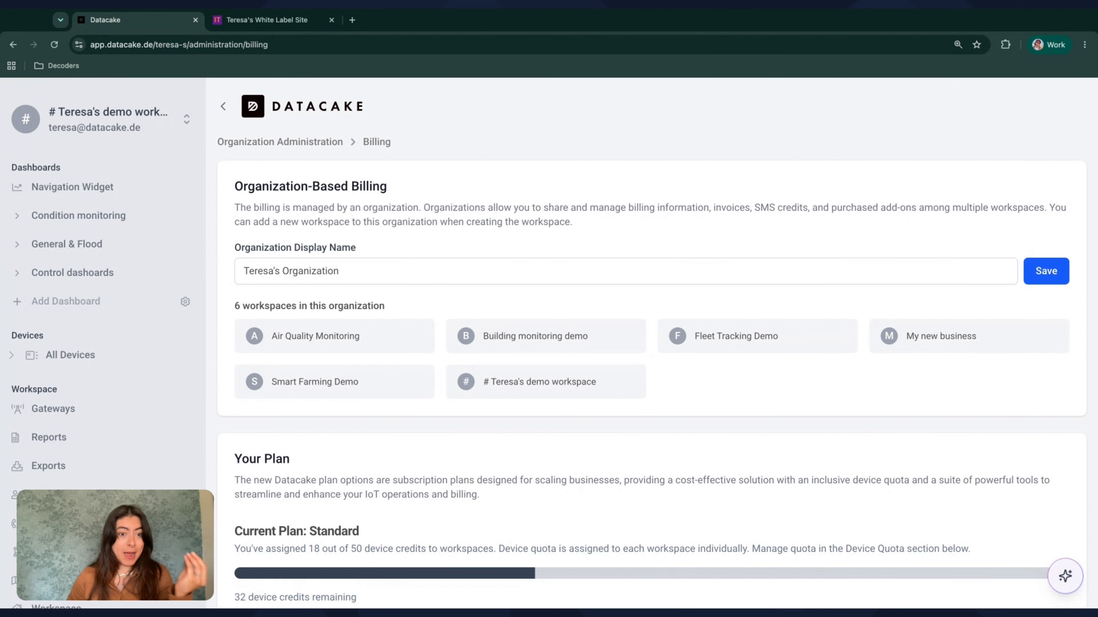
{"action": "scroll", "coordinate": [440, 248], "scroll_direction": "down", "scroll_amount": 1}
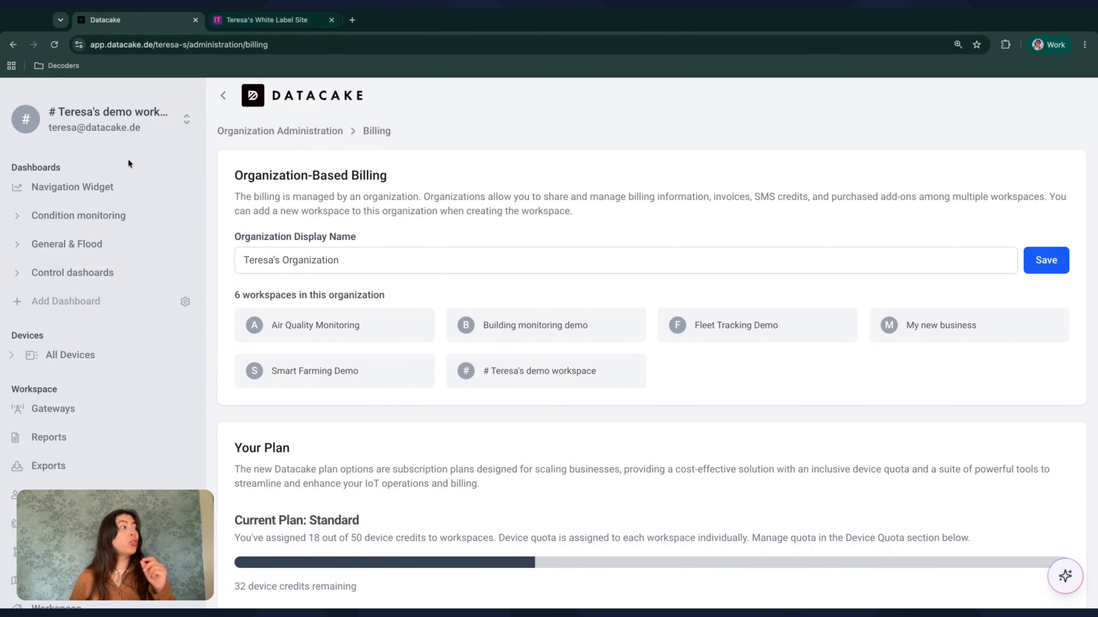
Search the workspaces for "my" and switch Datacake to the My new business workspace
{"action": "left_click", "coordinate": [138, 121]}
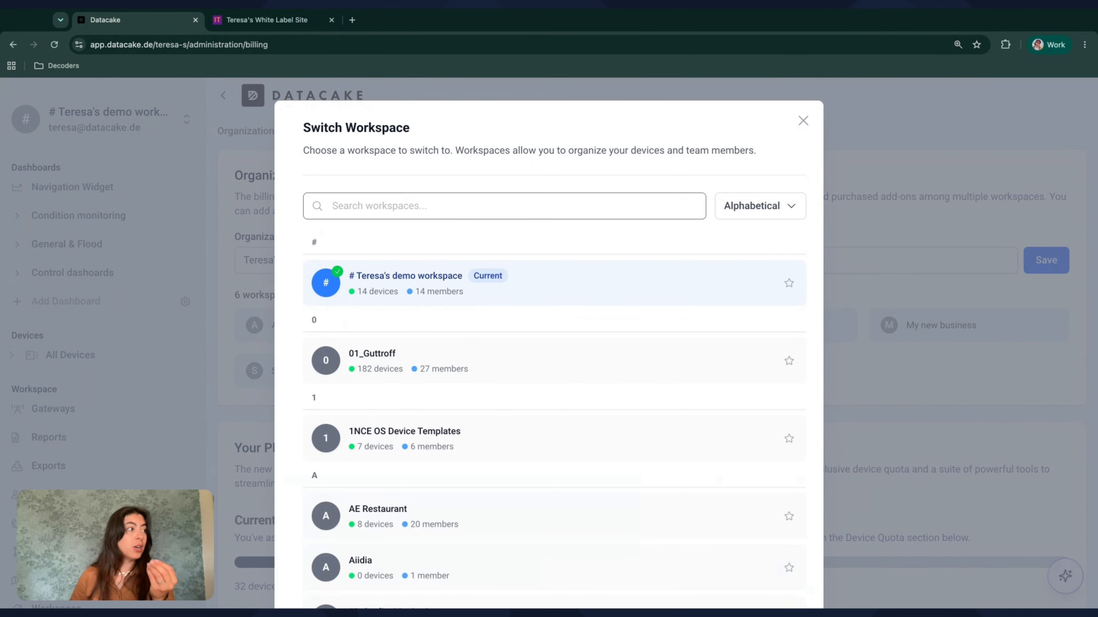
{"action": "type", "text": "my"}
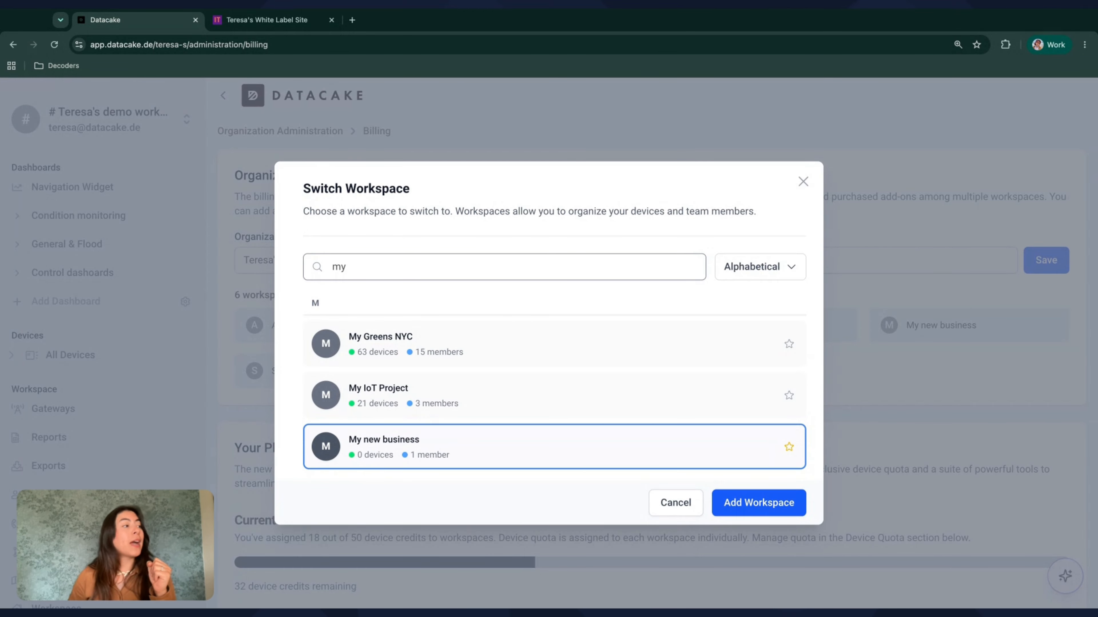
{"action": "left_click", "coordinate": [395, 454]}
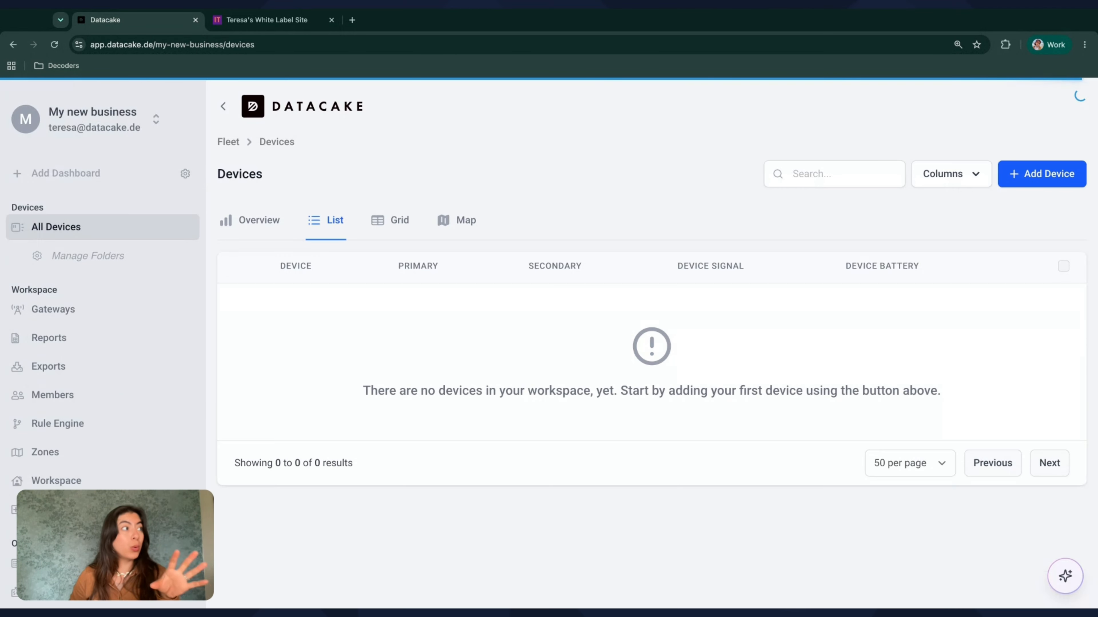